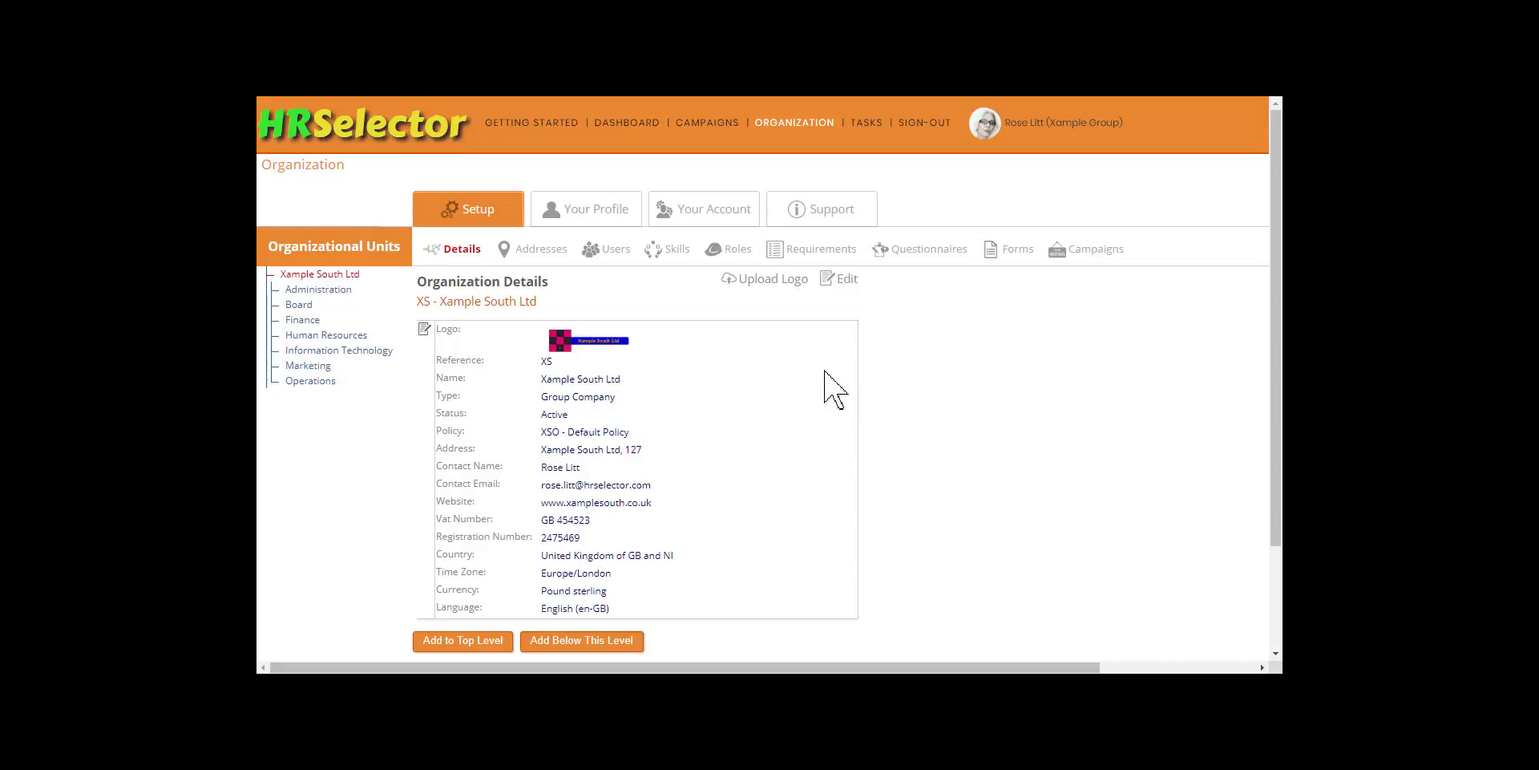
# Show the Users list for Xample South Ltd with its six active users.
pyautogui.click(618, 252)
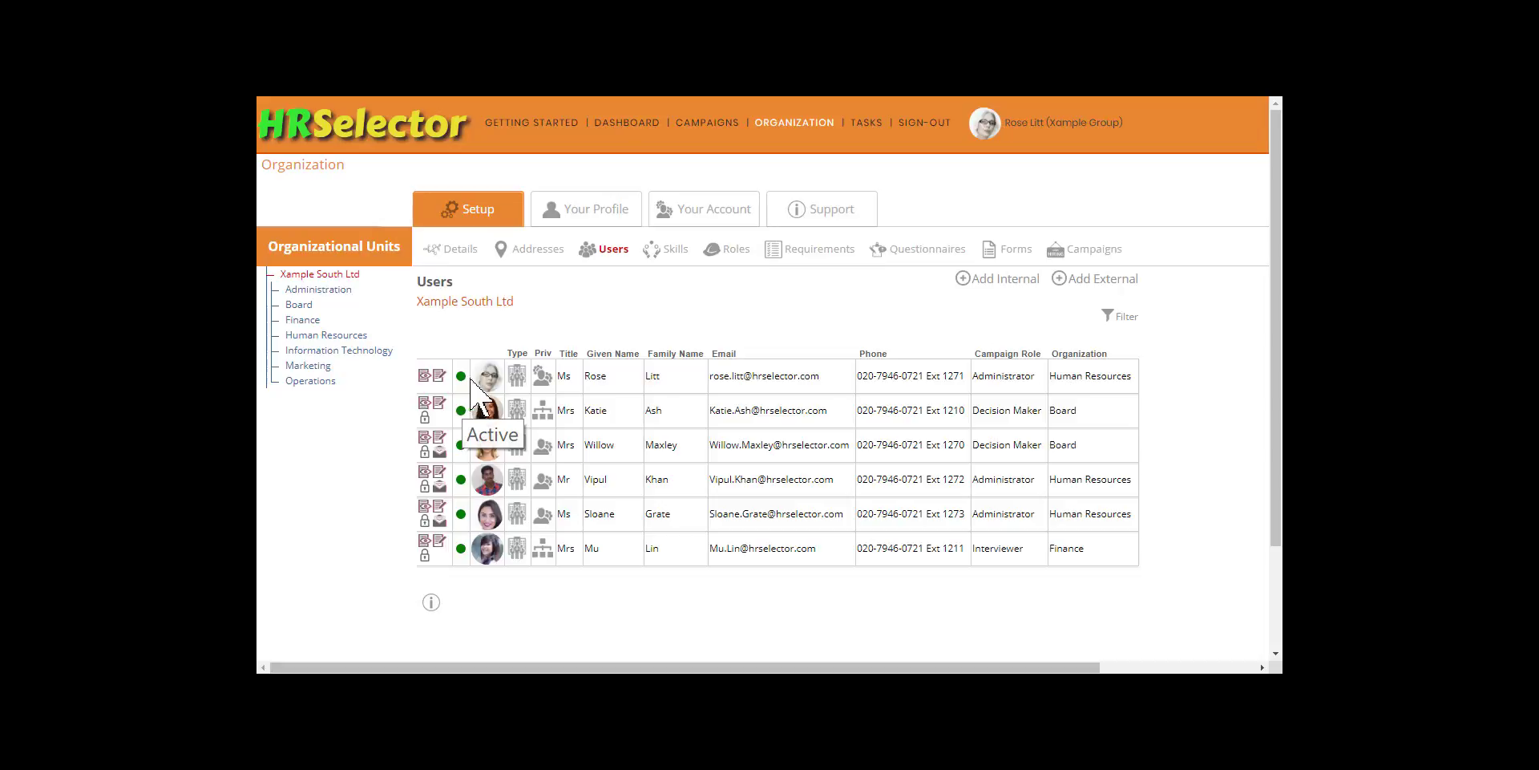
# Check the Finance unit's Payroll Manager role and Q002 pre-screen questionnaire, then go to Campaigns.
pyautogui.click(732, 249)
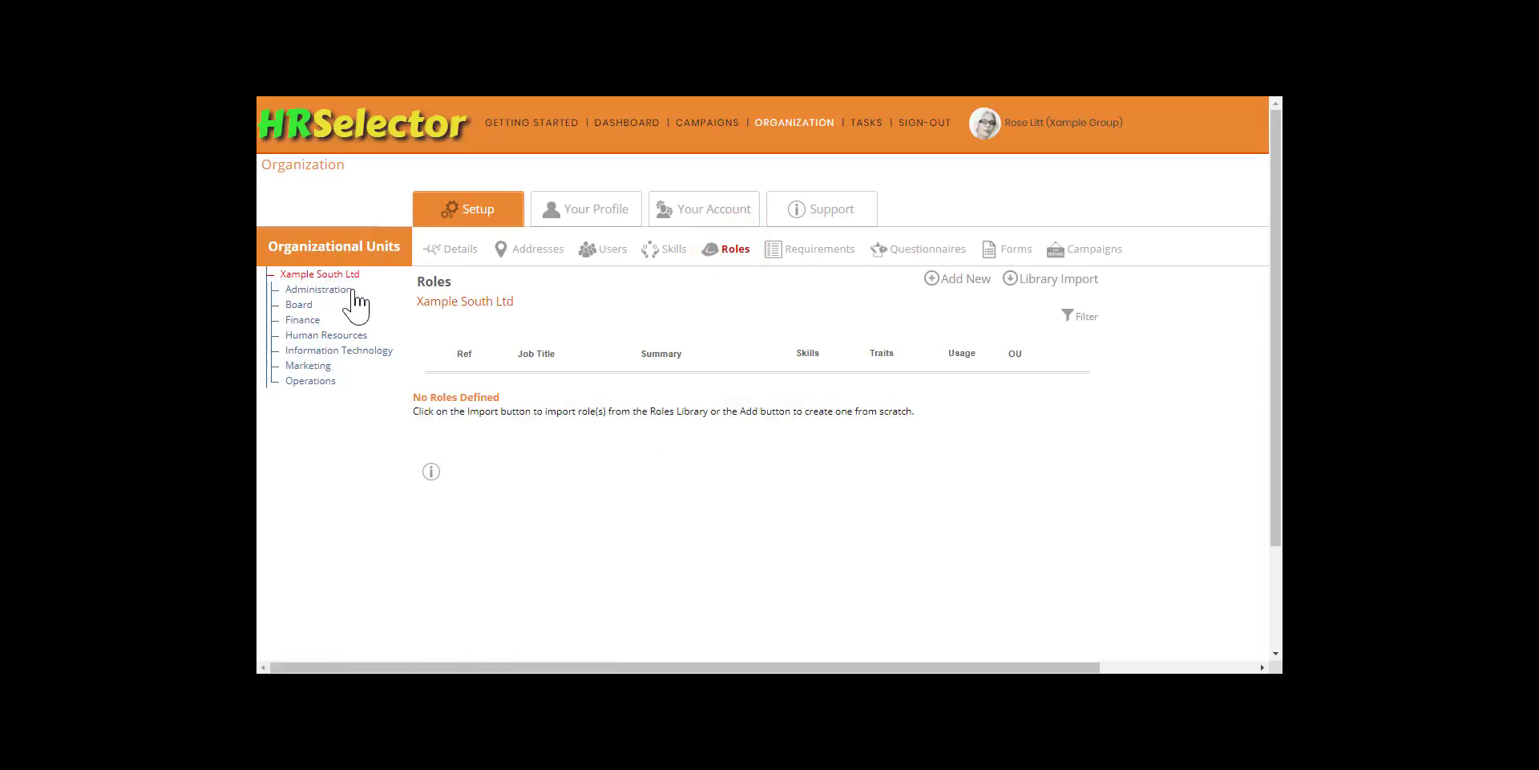
pyautogui.click(310, 319)
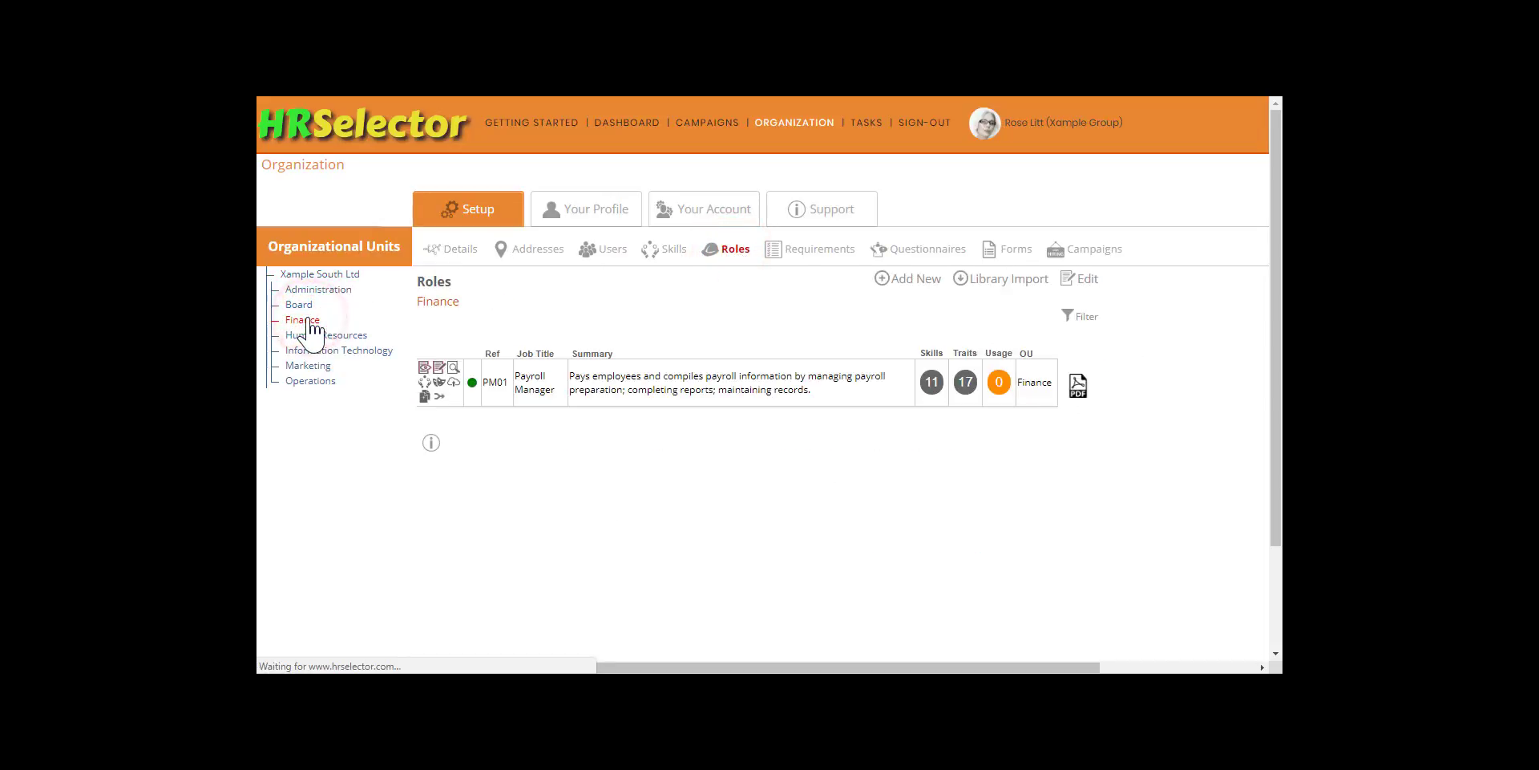
pyautogui.moveTo(472, 386)
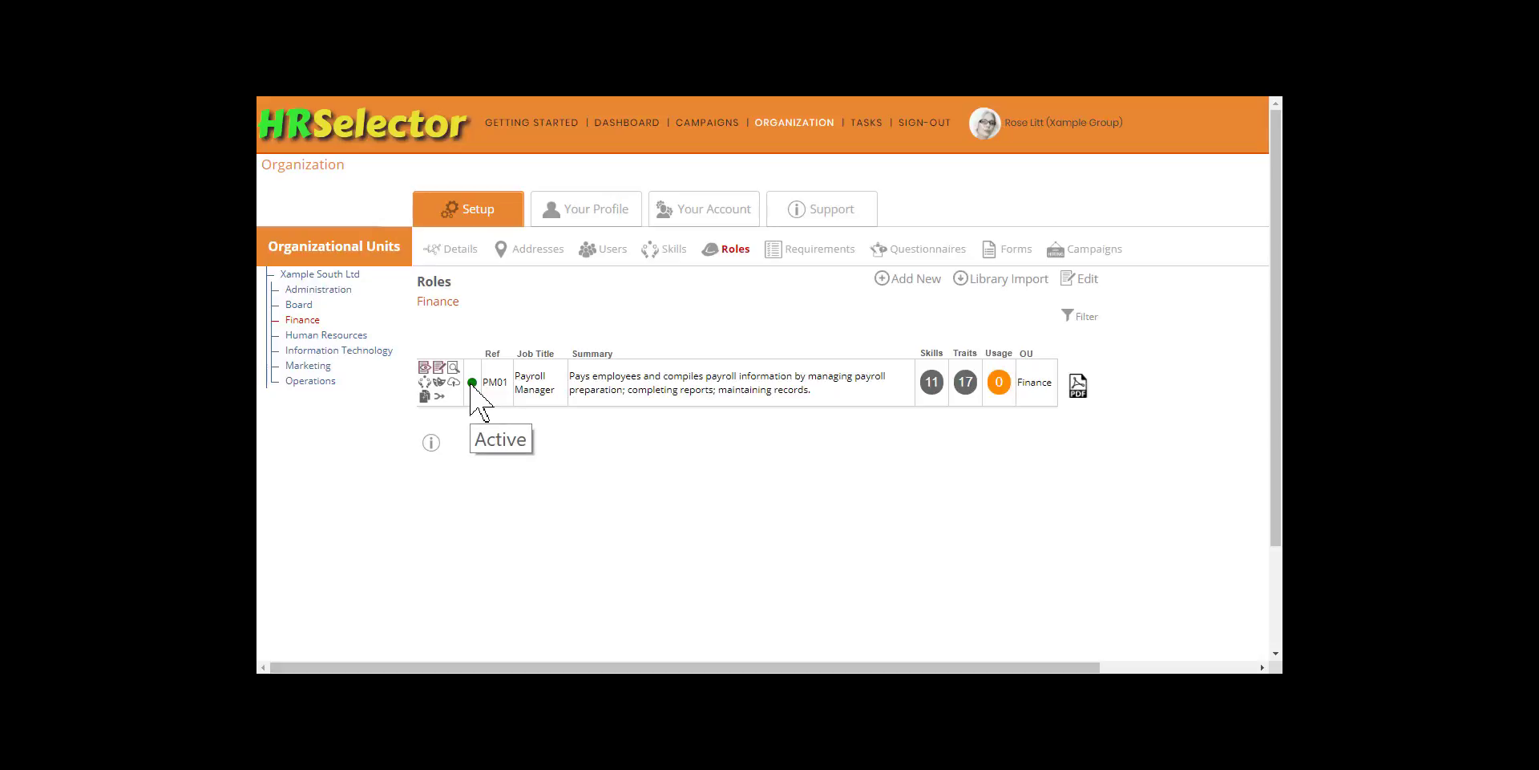
pyautogui.click(914, 245)
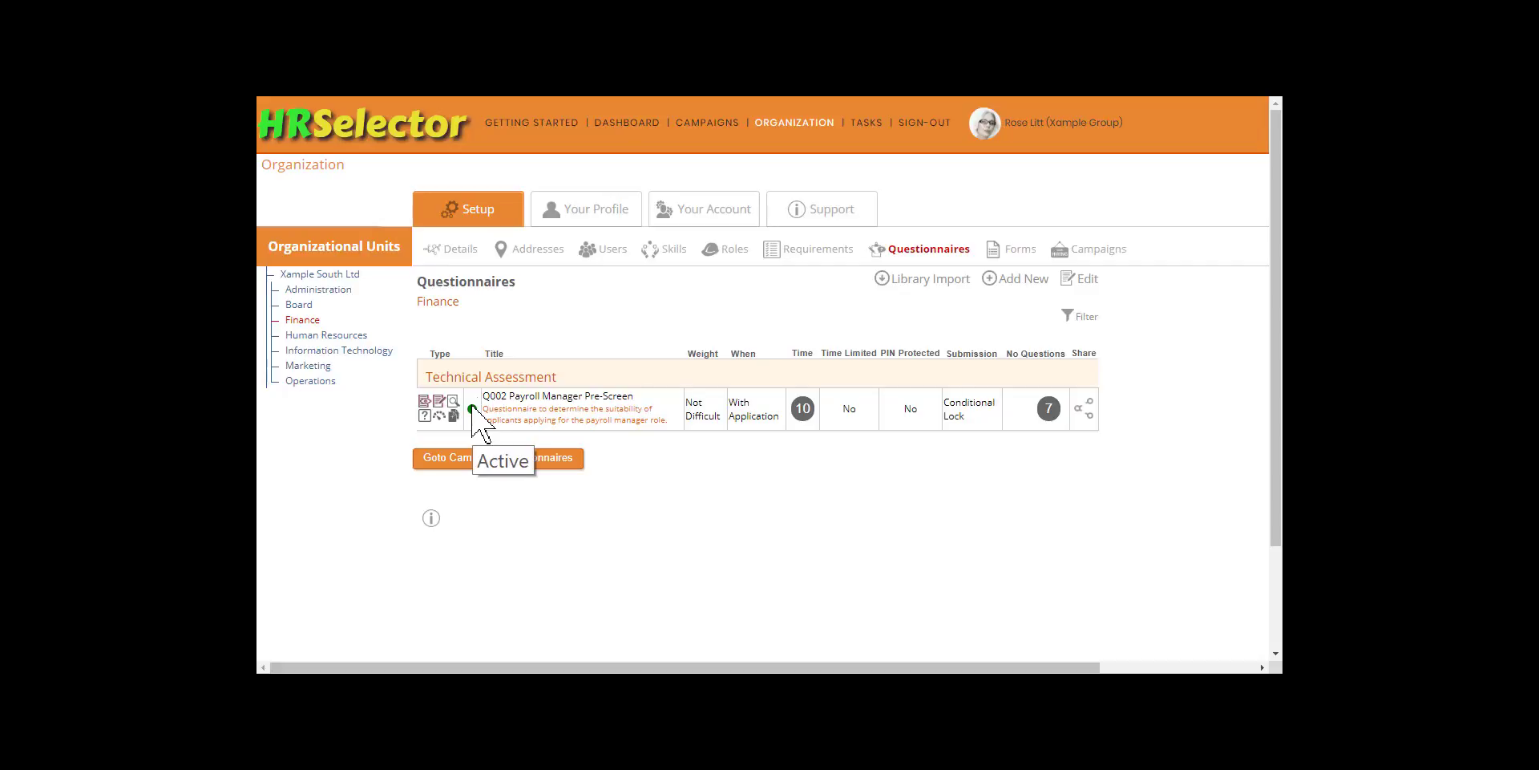
pyautogui.click(701, 119)
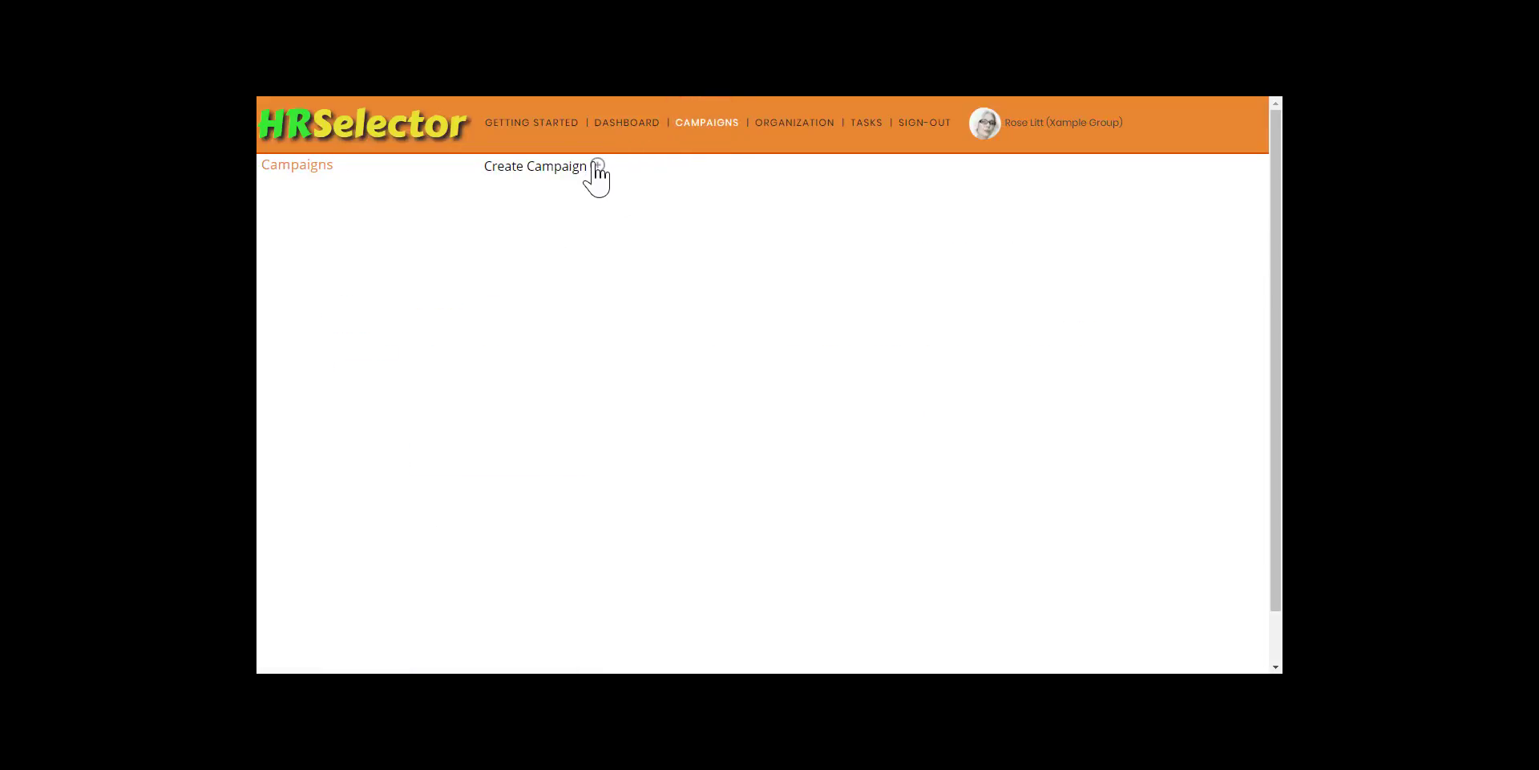
# Create a new campaign with Finance as its organisational unit.
pyautogui.click(596, 165)
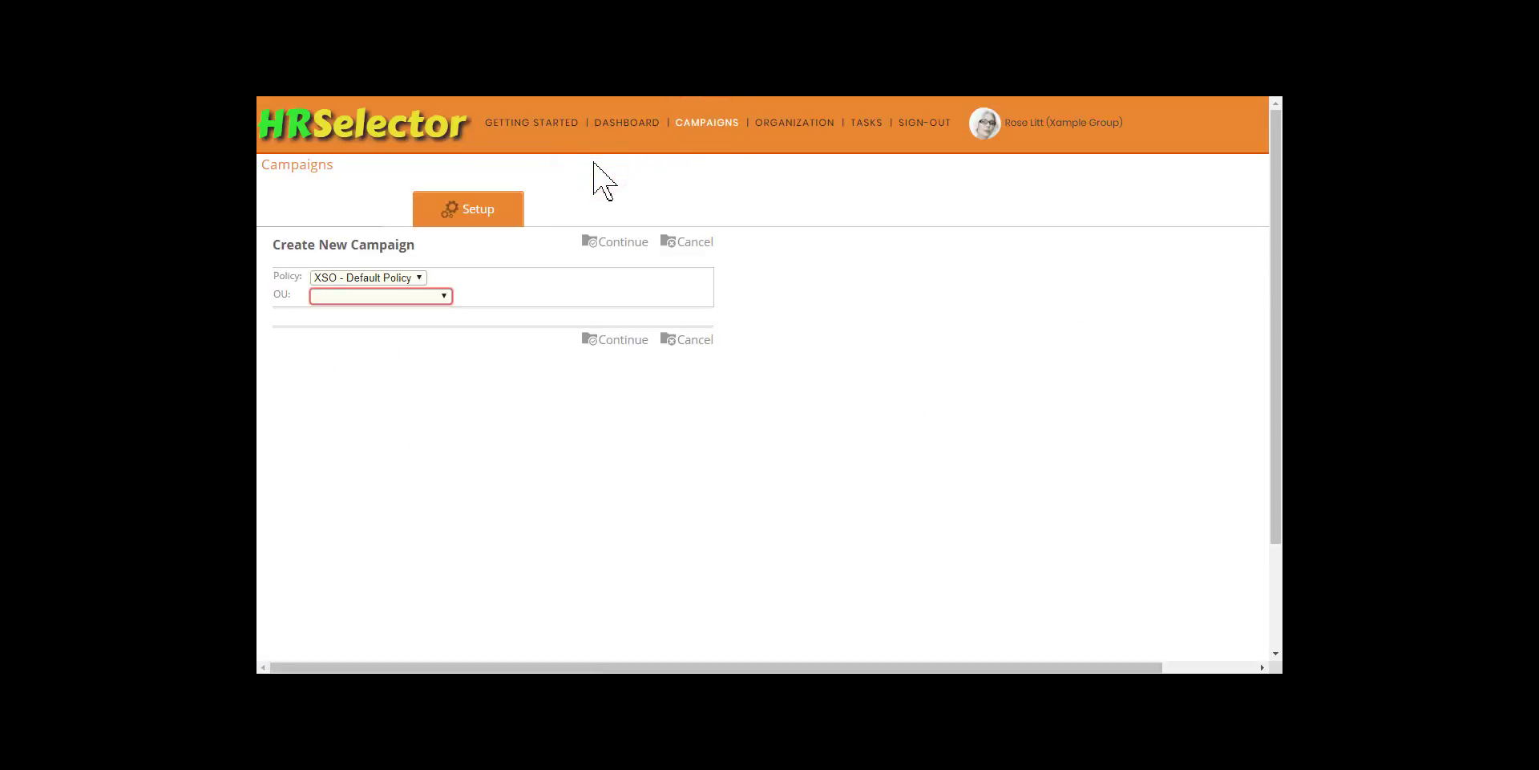
pyautogui.click(445, 295)
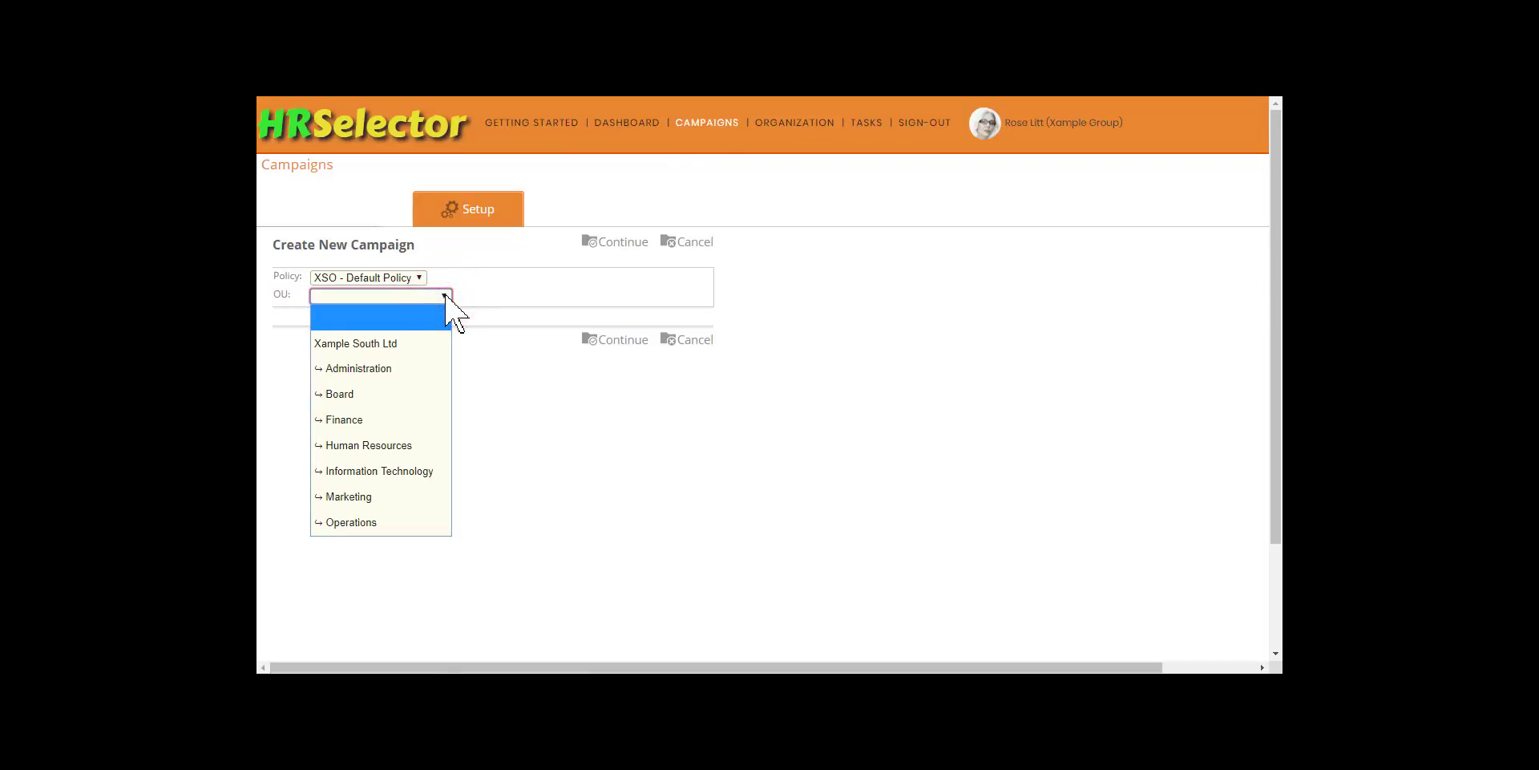
pyautogui.click(398, 418)
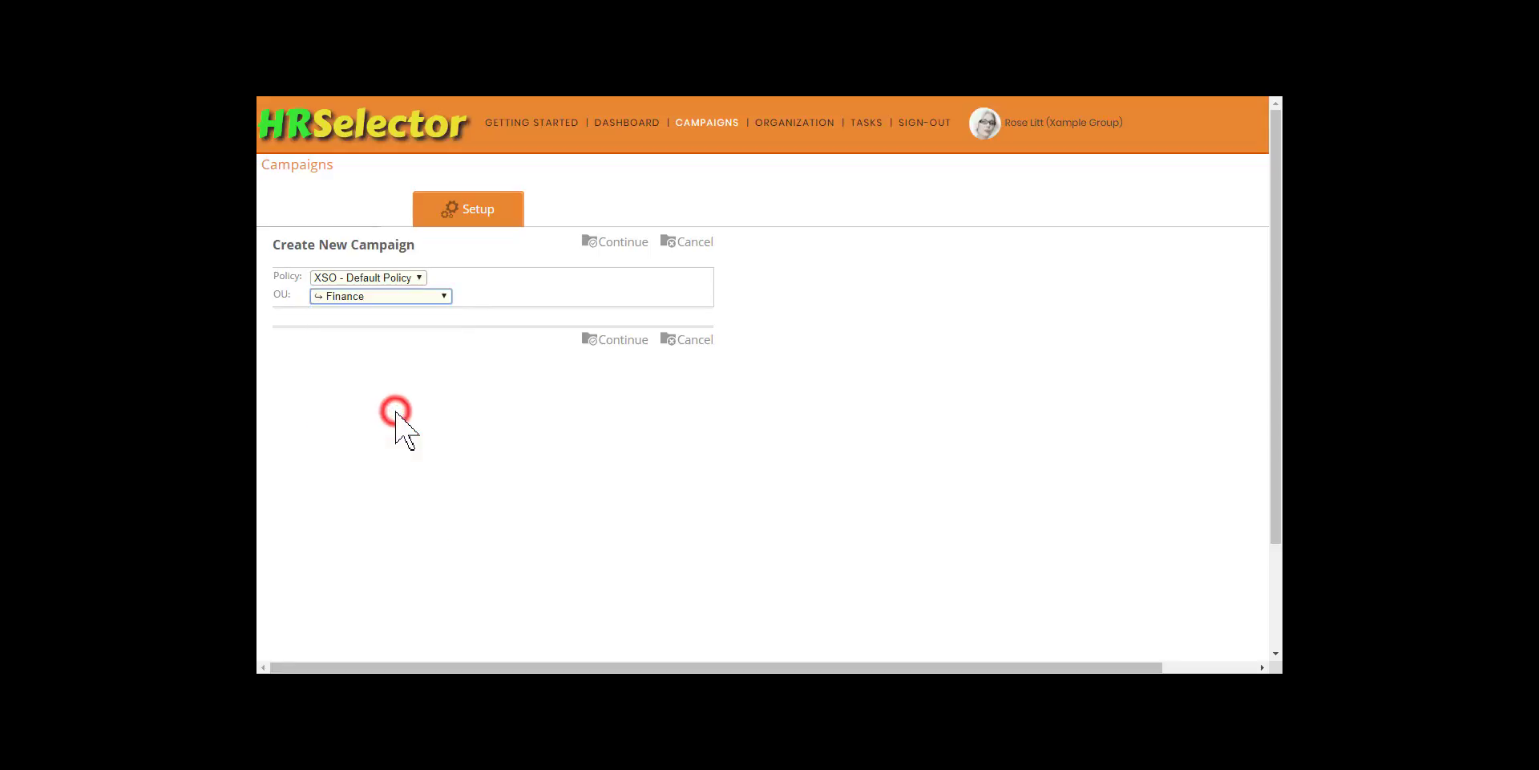
pyautogui.click(623, 341)
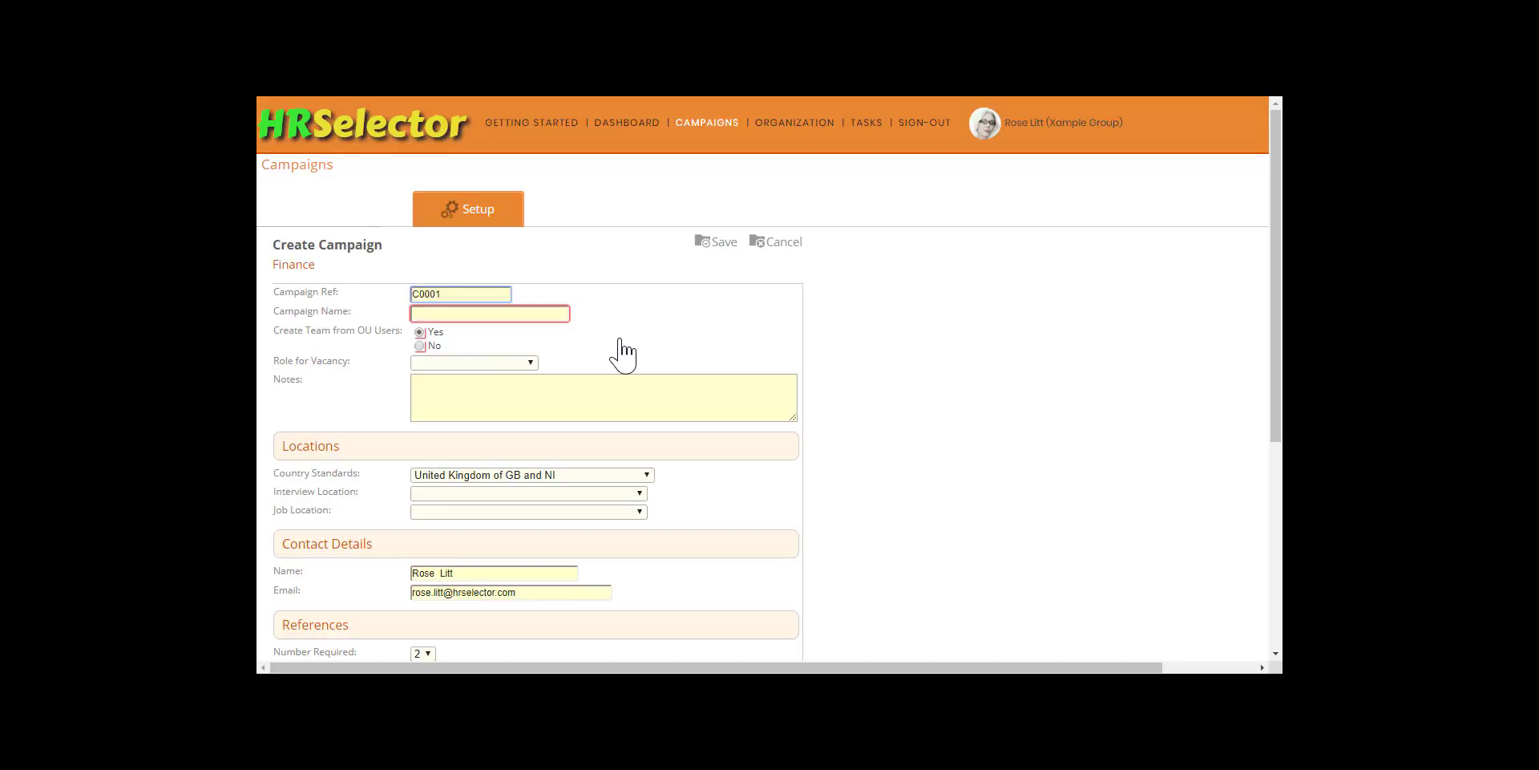
# Name the campaign 'Payroll Manager' and choose vacancy role PM01 Payroll Manager.
pyautogui.press('Tab')
pyautogui.write('Payroll Manager')
pyautogui.press('Tab')
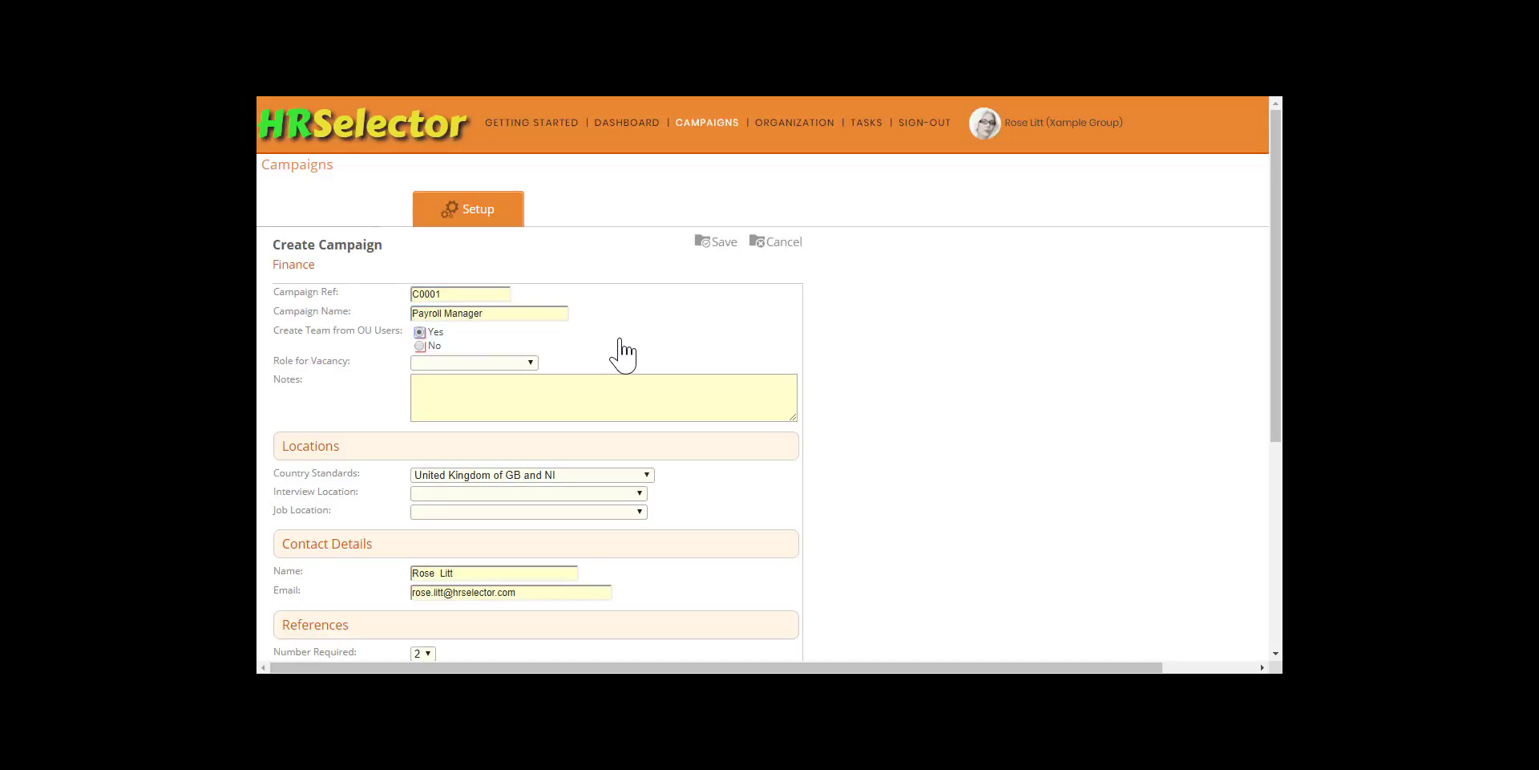
pyautogui.press('Tab')
pyautogui.click(530, 361)
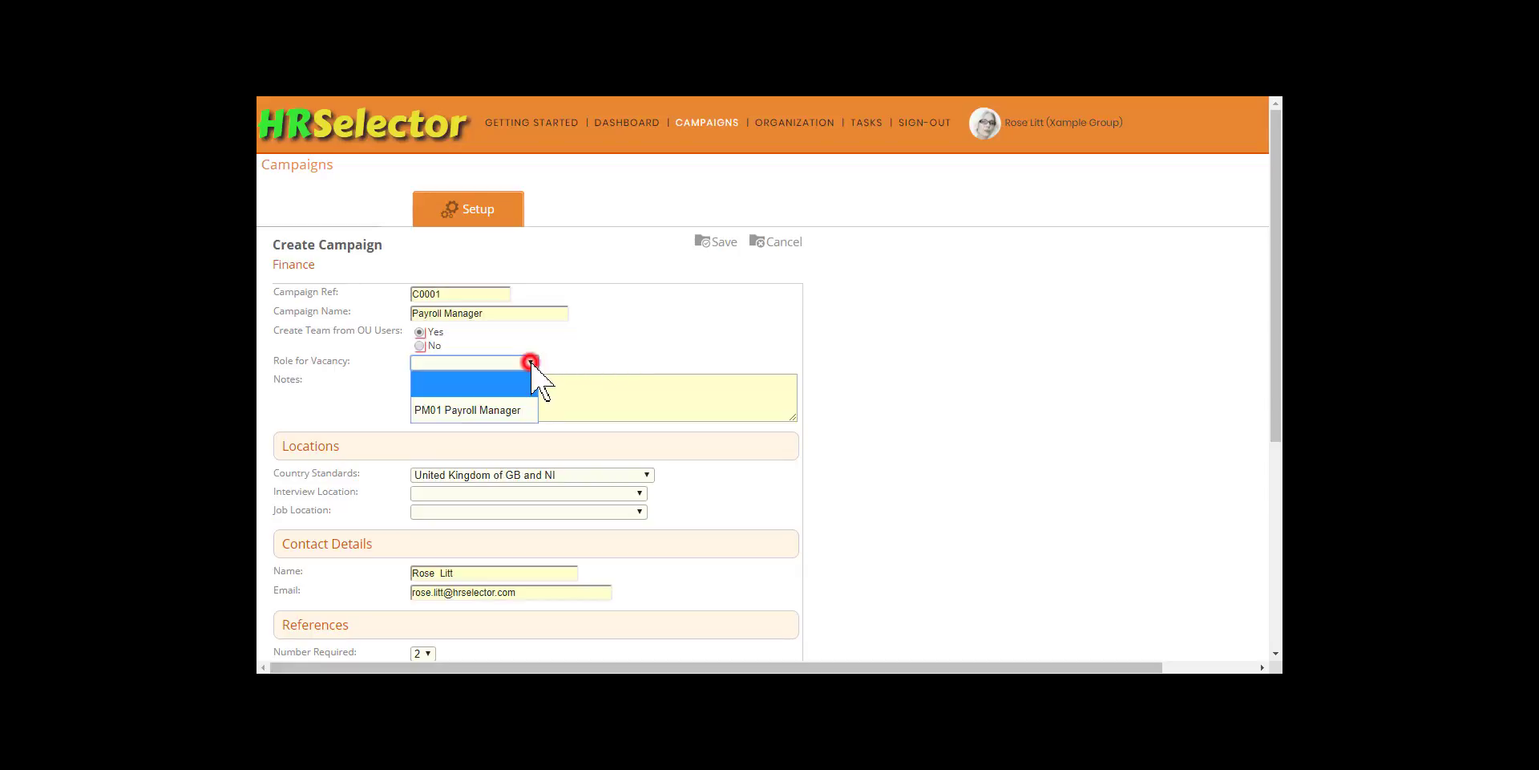
pyautogui.click(499, 411)
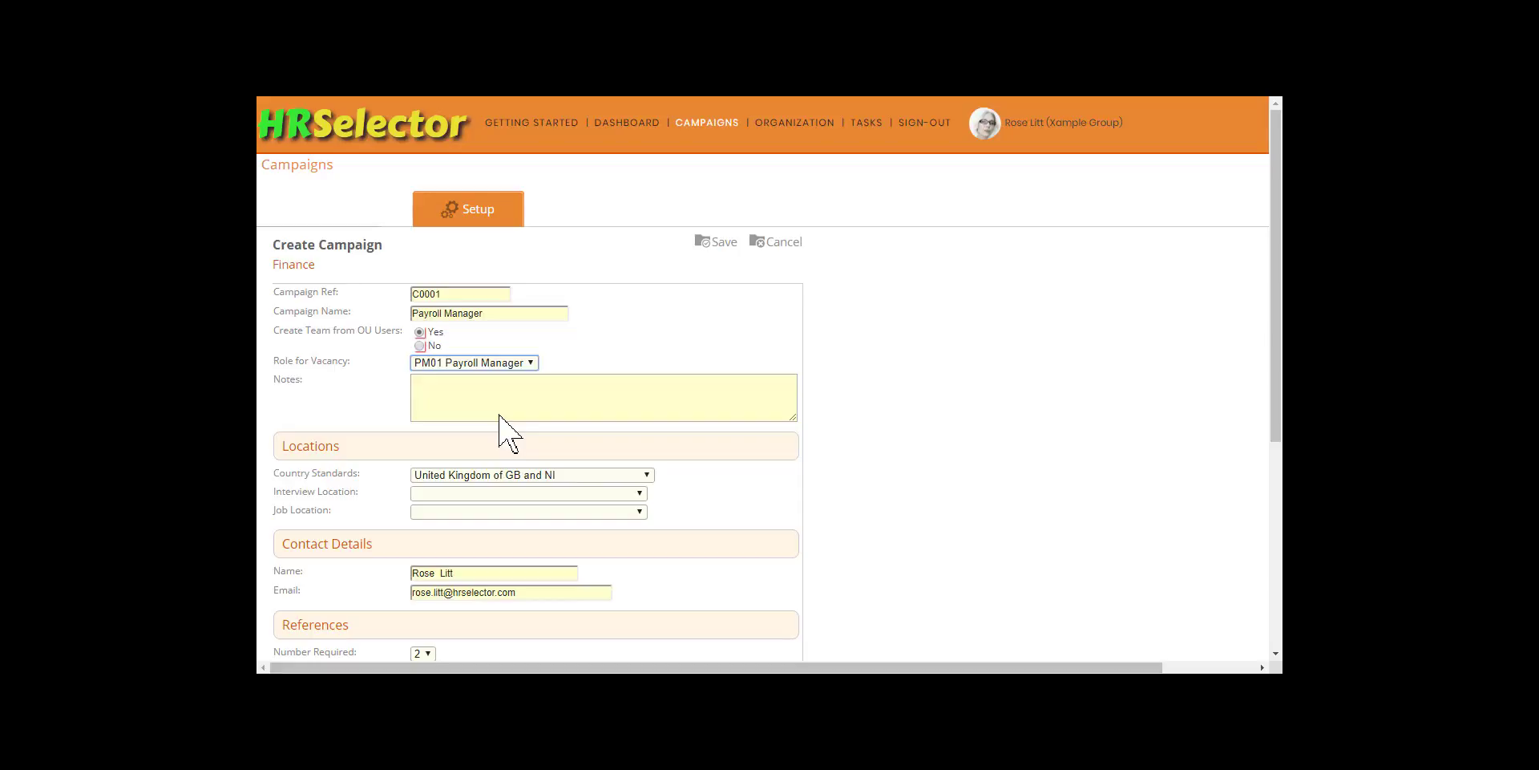
# Note it replaces a departing employee and set interview and job locations to St Peter's Square.
pyautogui.click(454, 389)
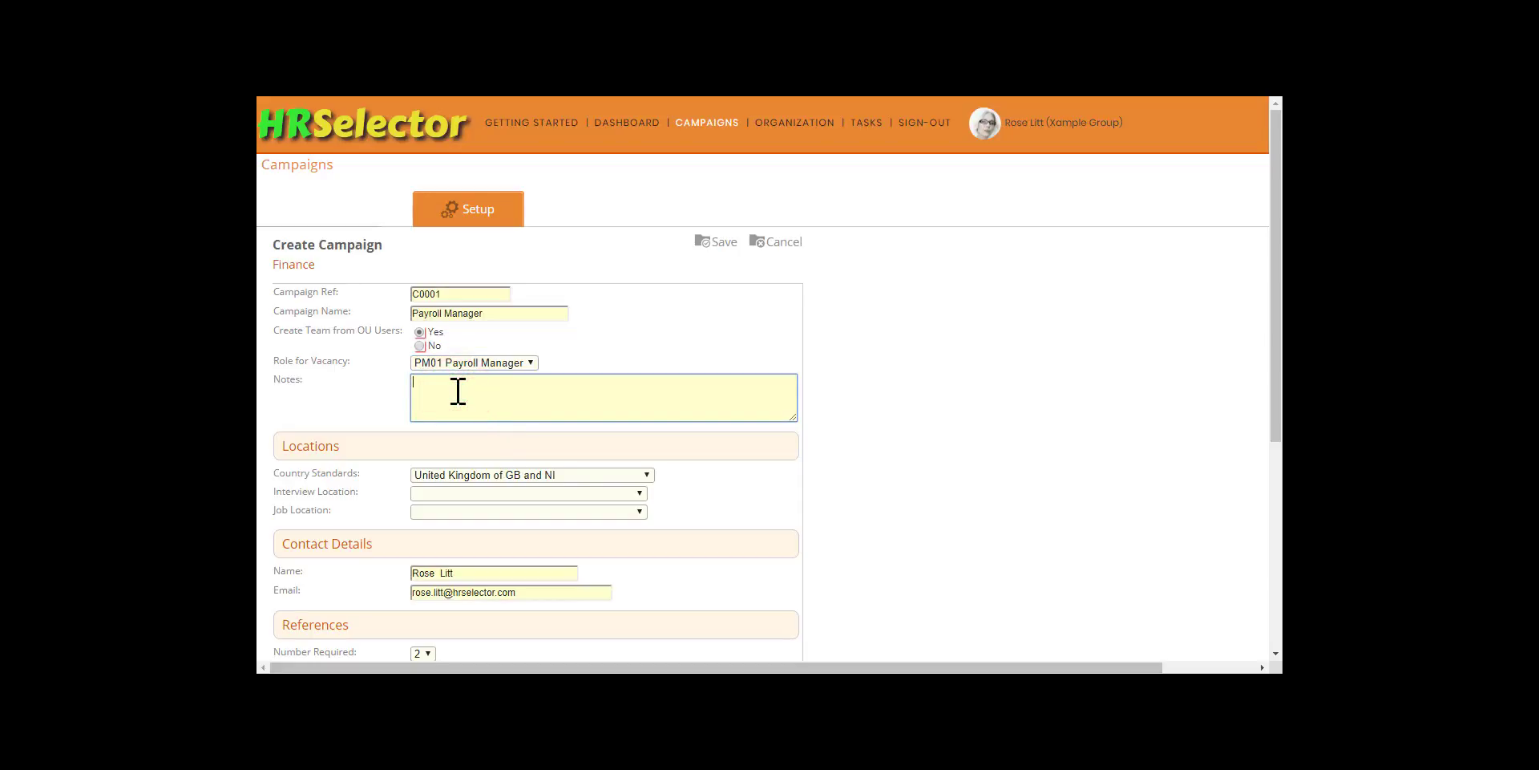
pyautogui.write('Replacement for Joe Win who has handed in his notice.')
pyautogui.press('Tab')
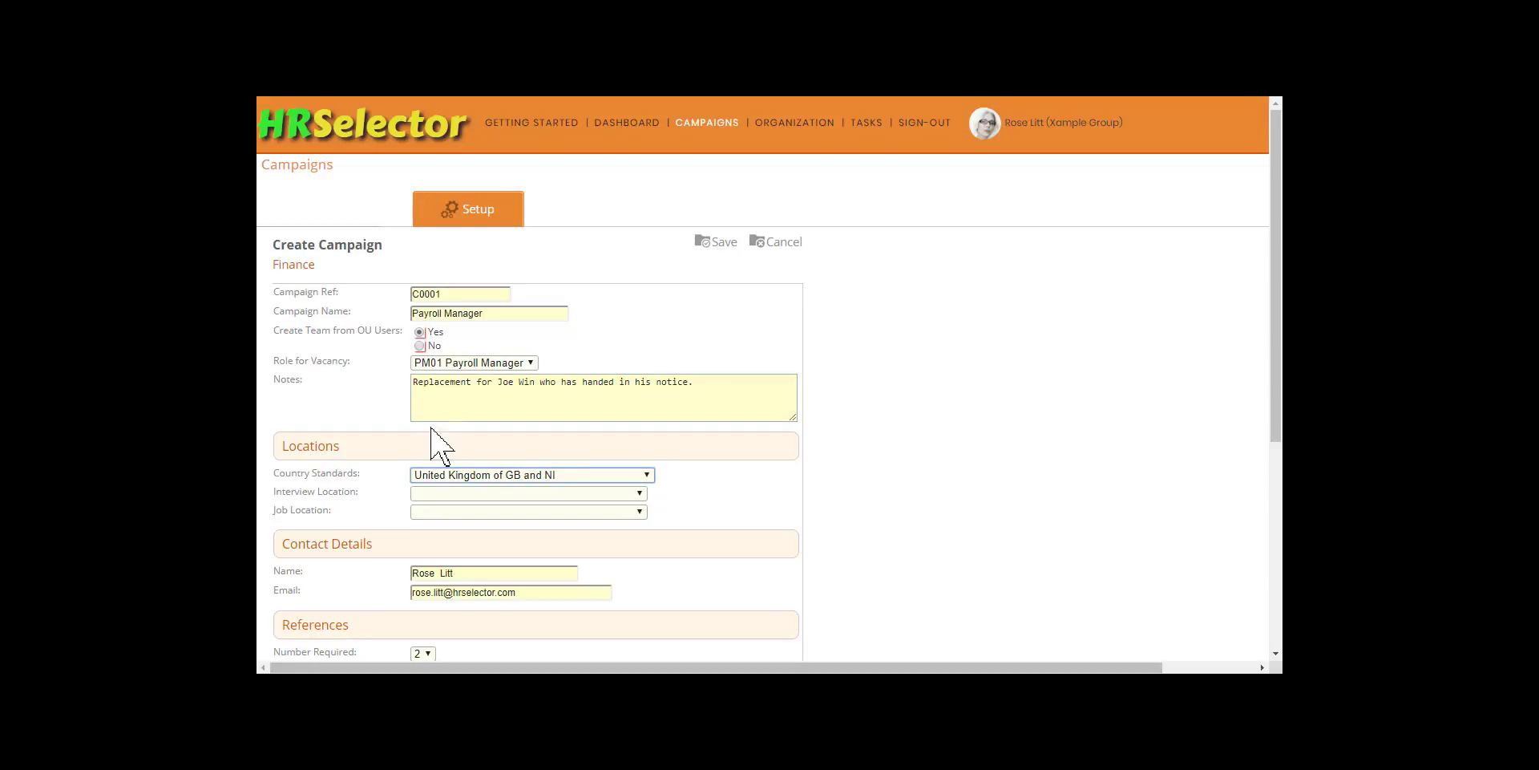
pyautogui.click(639, 493)
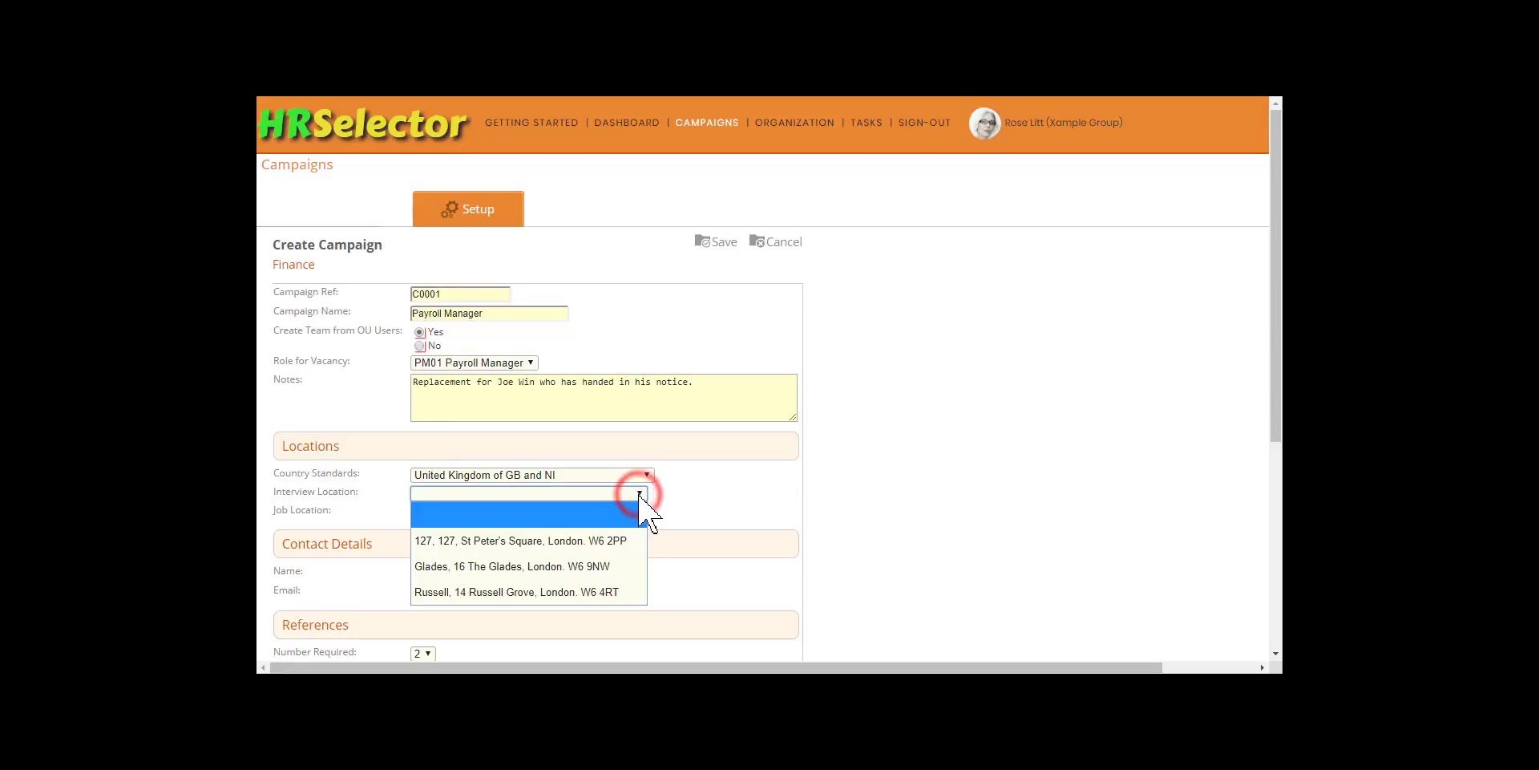
pyautogui.click(620, 540)
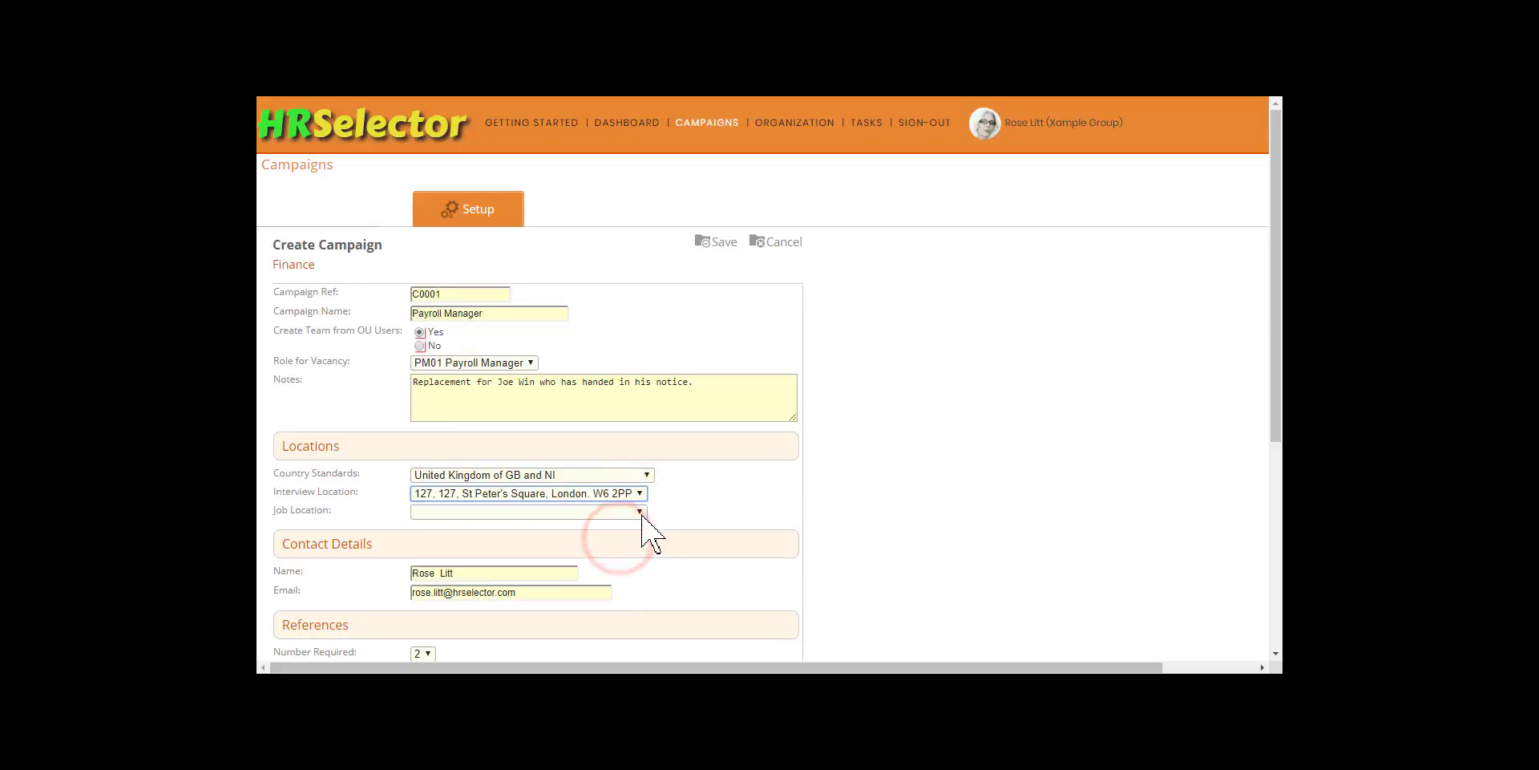
pyautogui.click(640, 511)
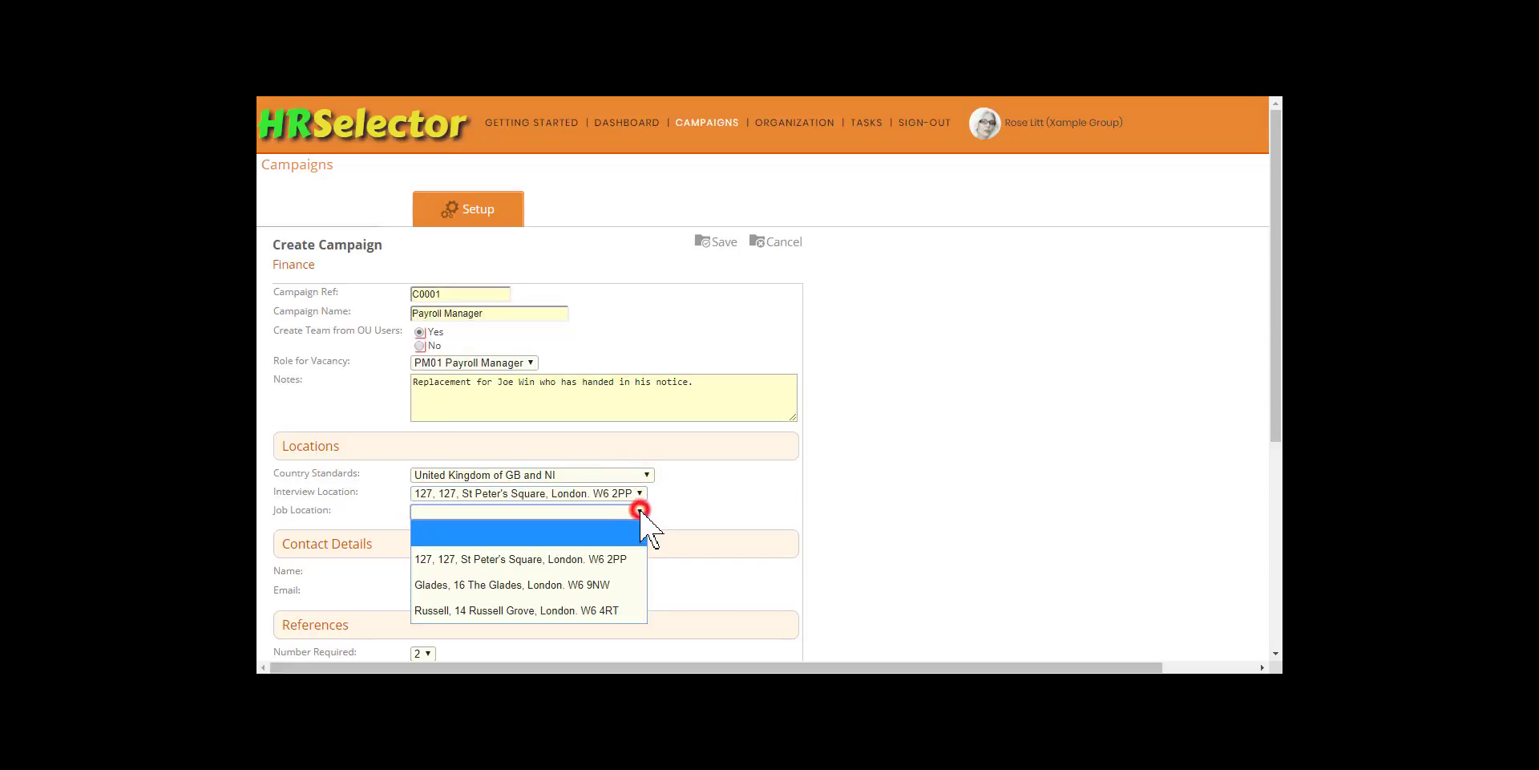
pyautogui.click(617, 557)
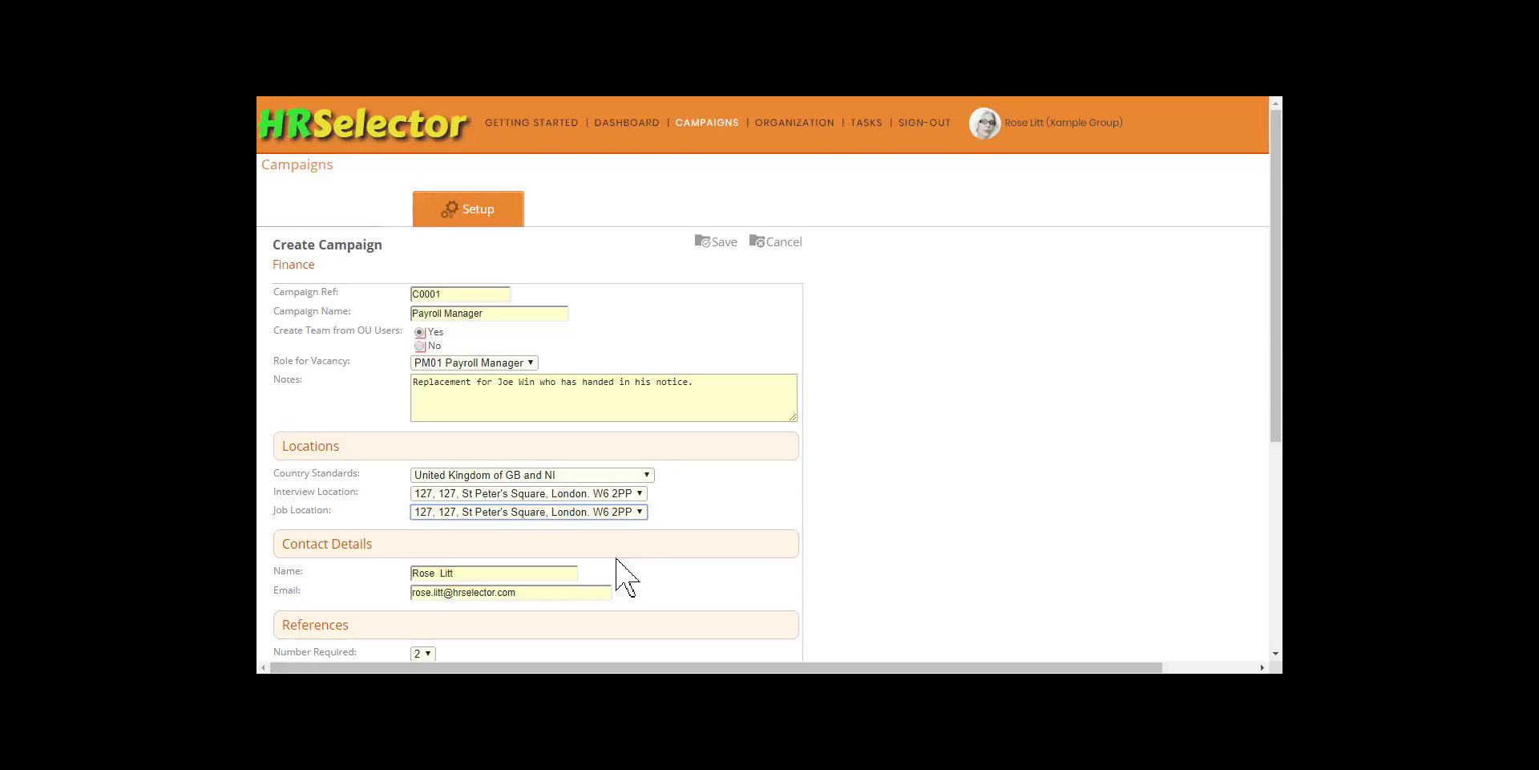
# Enter a budget of 7500 and set the target offer date to 31-May-2018.
pyautogui.scroll(-5, 617, 559)
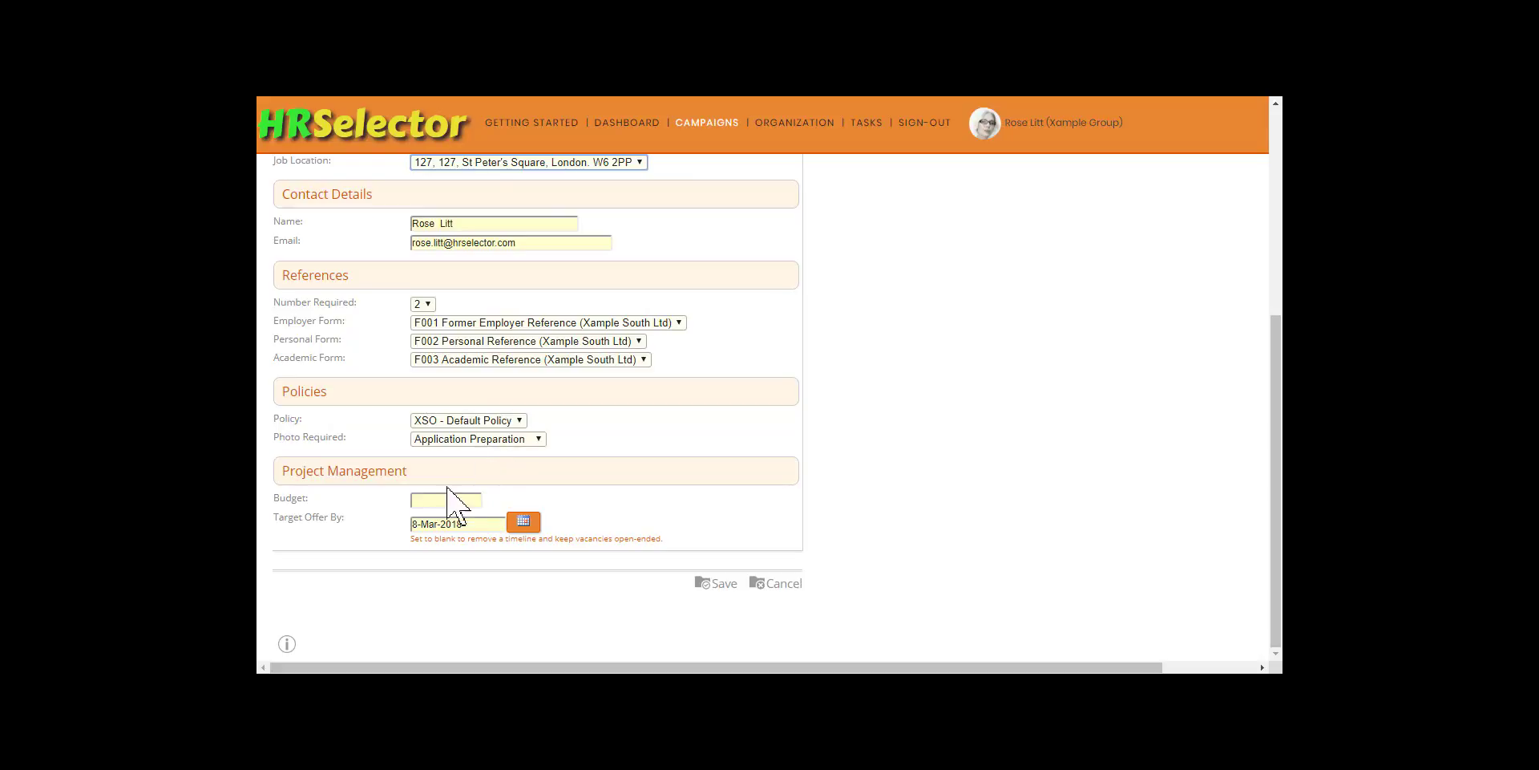
pyautogui.click(414, 499)
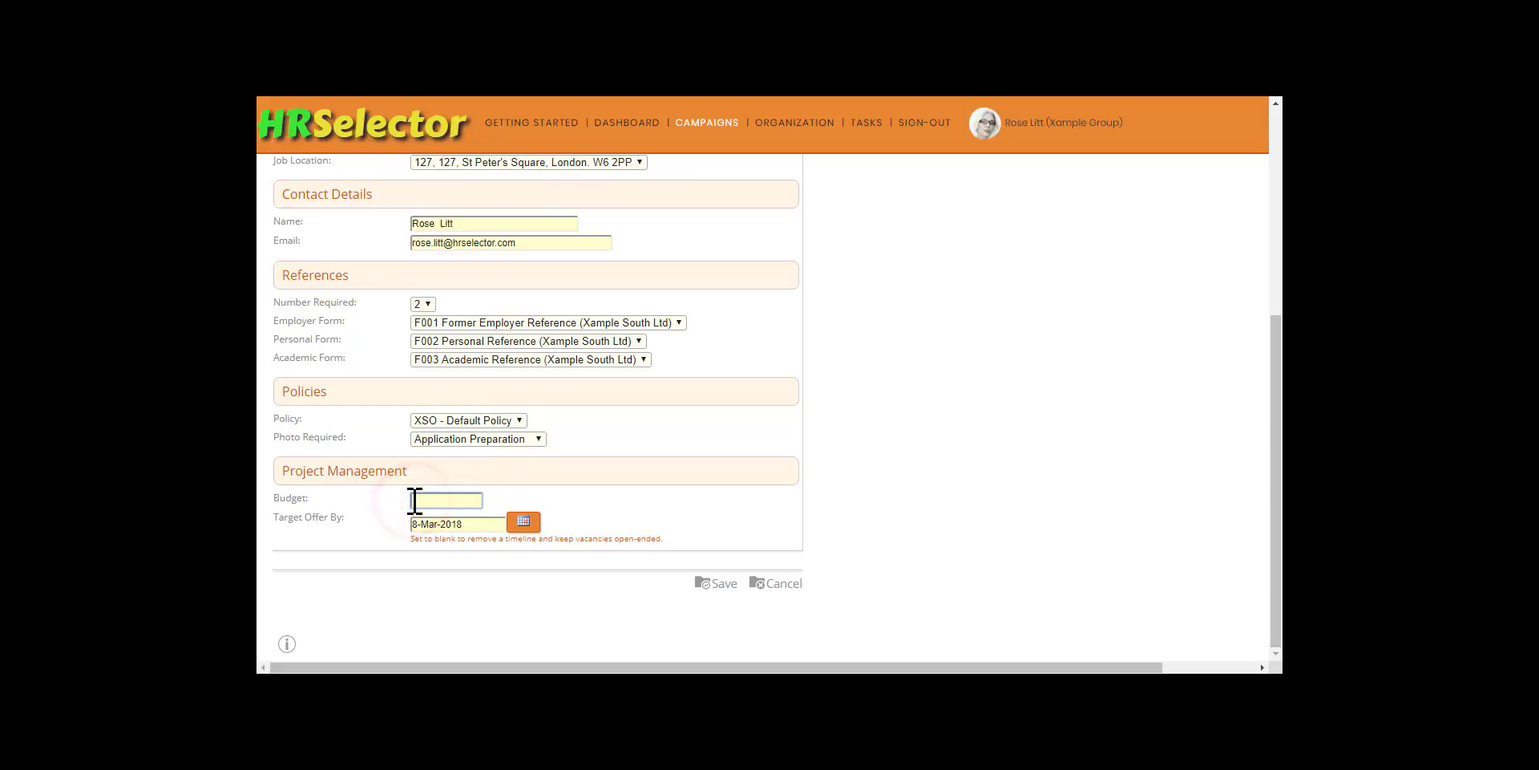
pyautogui.write('500')
pyautogui.write('7')
pyautogui.press('Tab')
pyautogui.click(524, 522)
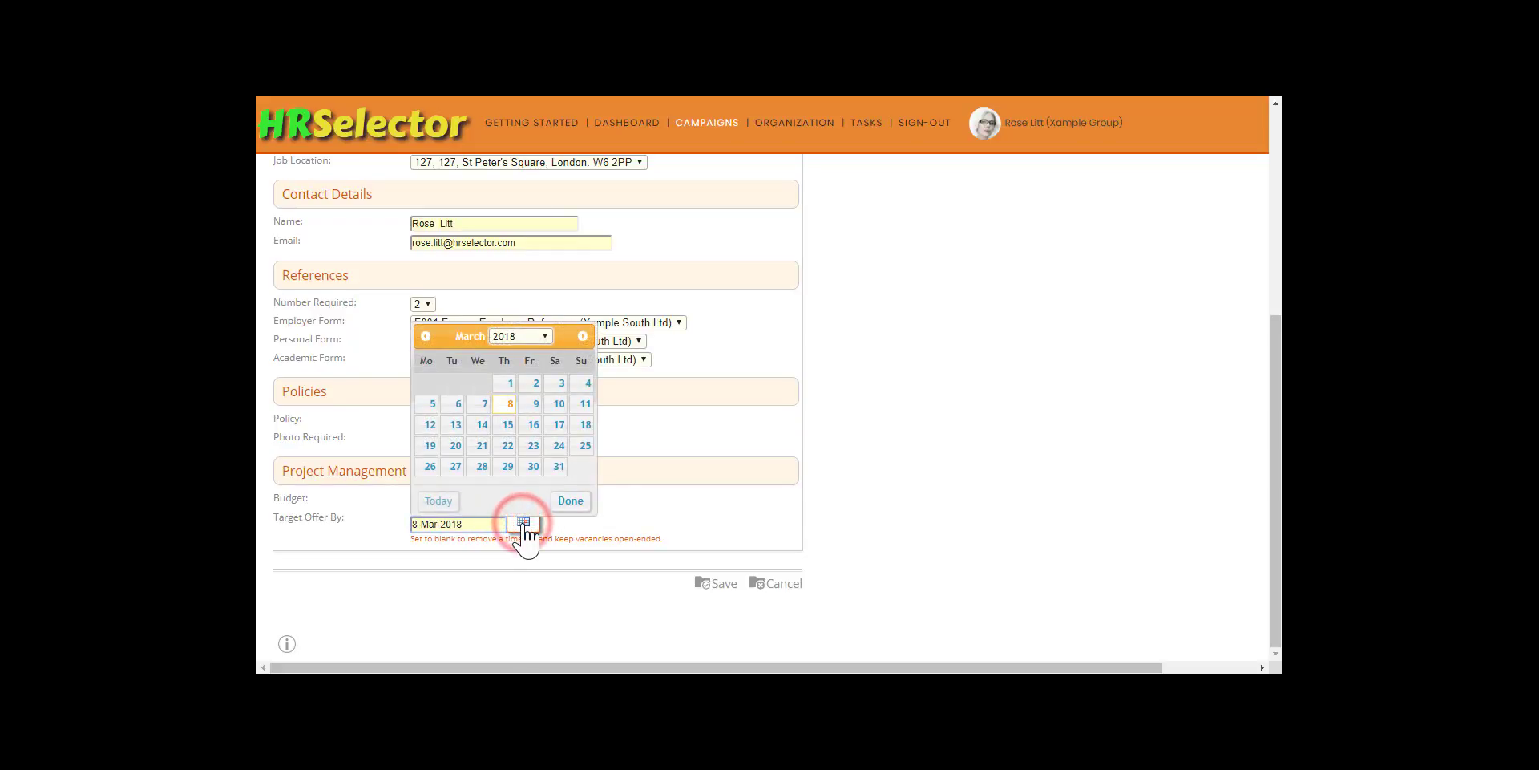
pyautogui.click(585, 337)
pyautogui.click(586, 337)
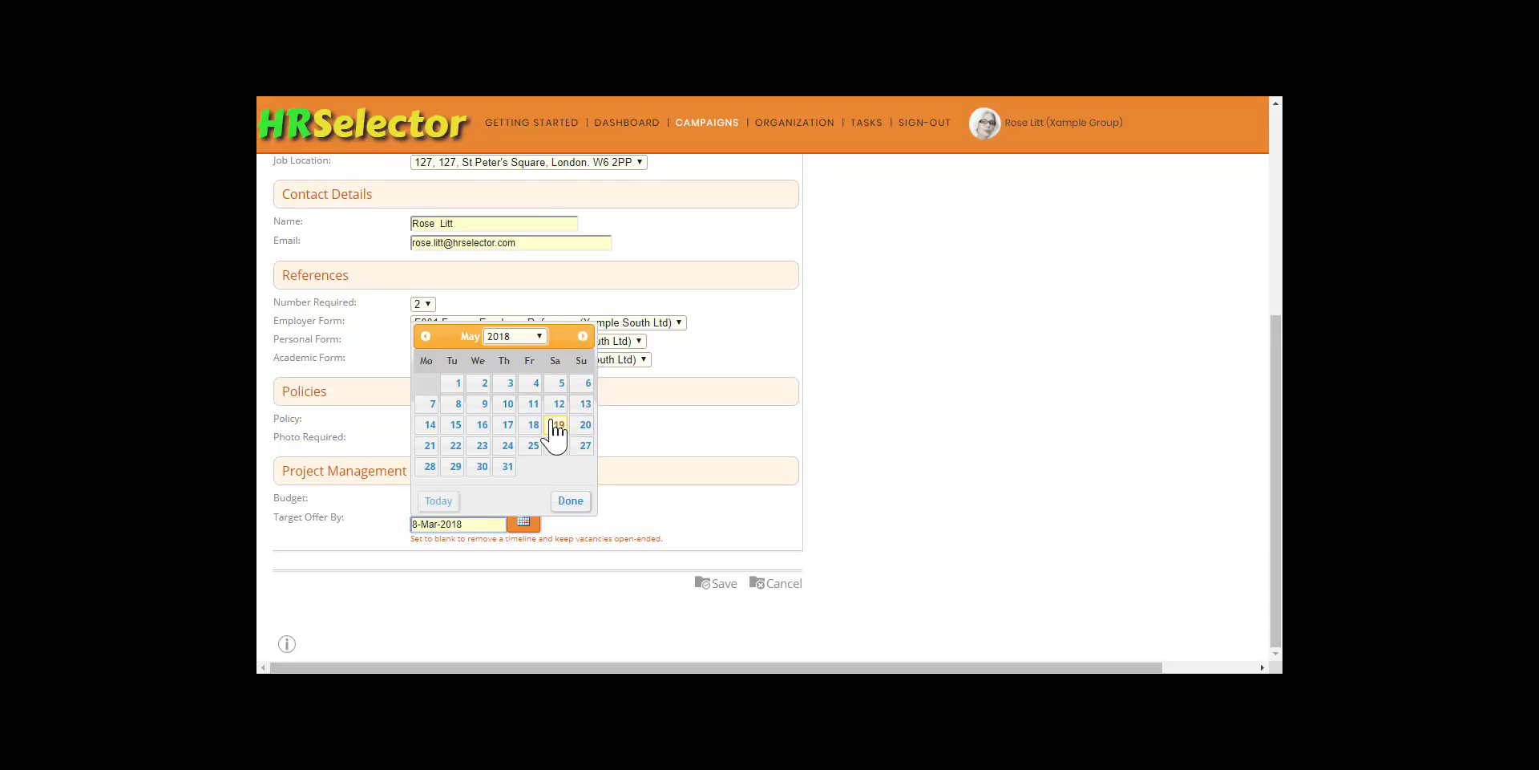
pyautogui.click(508, 468)
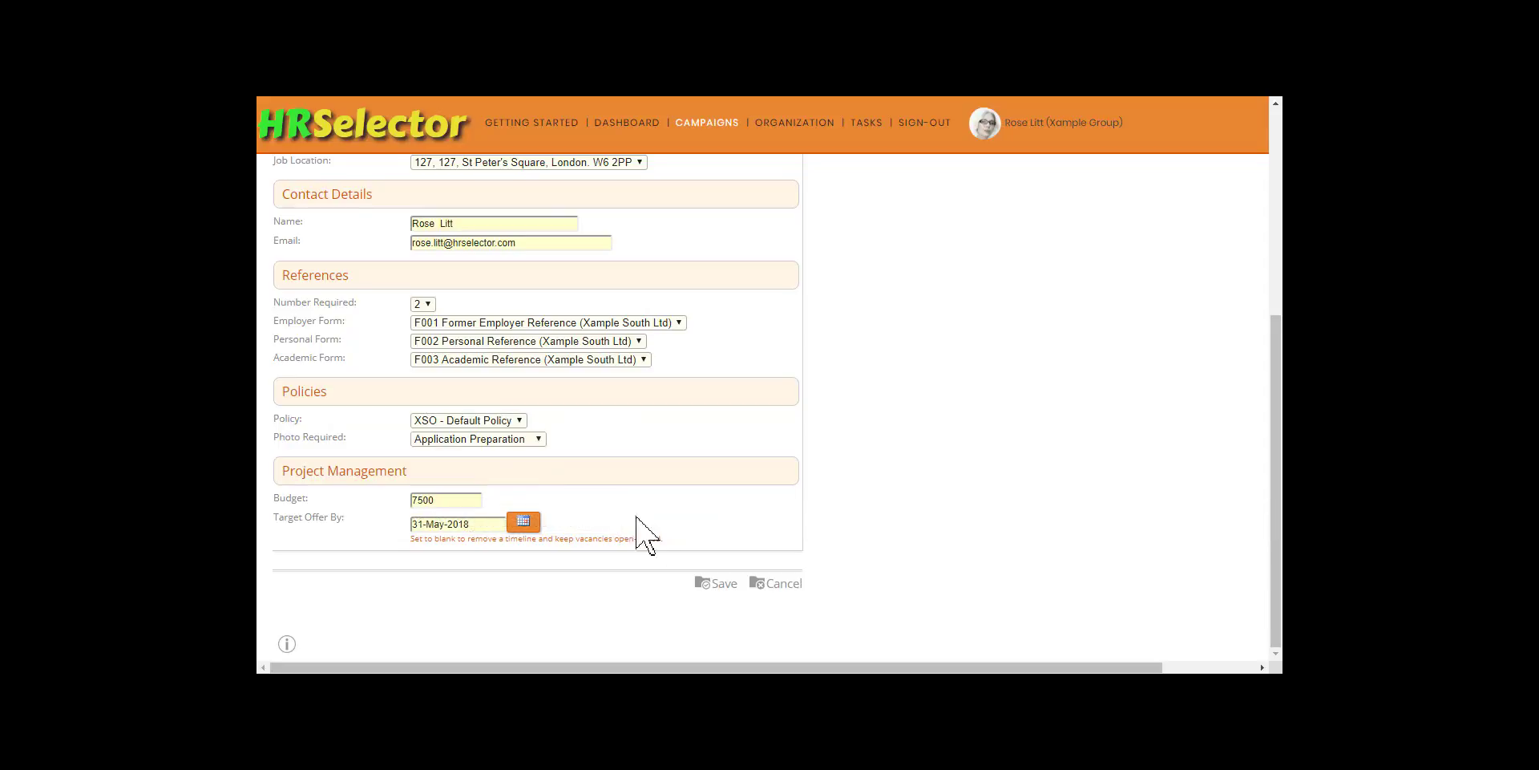
# Save the C0001 Payroll Manager campaign and confirm adding the record.
pyautogui.click(714, 584)
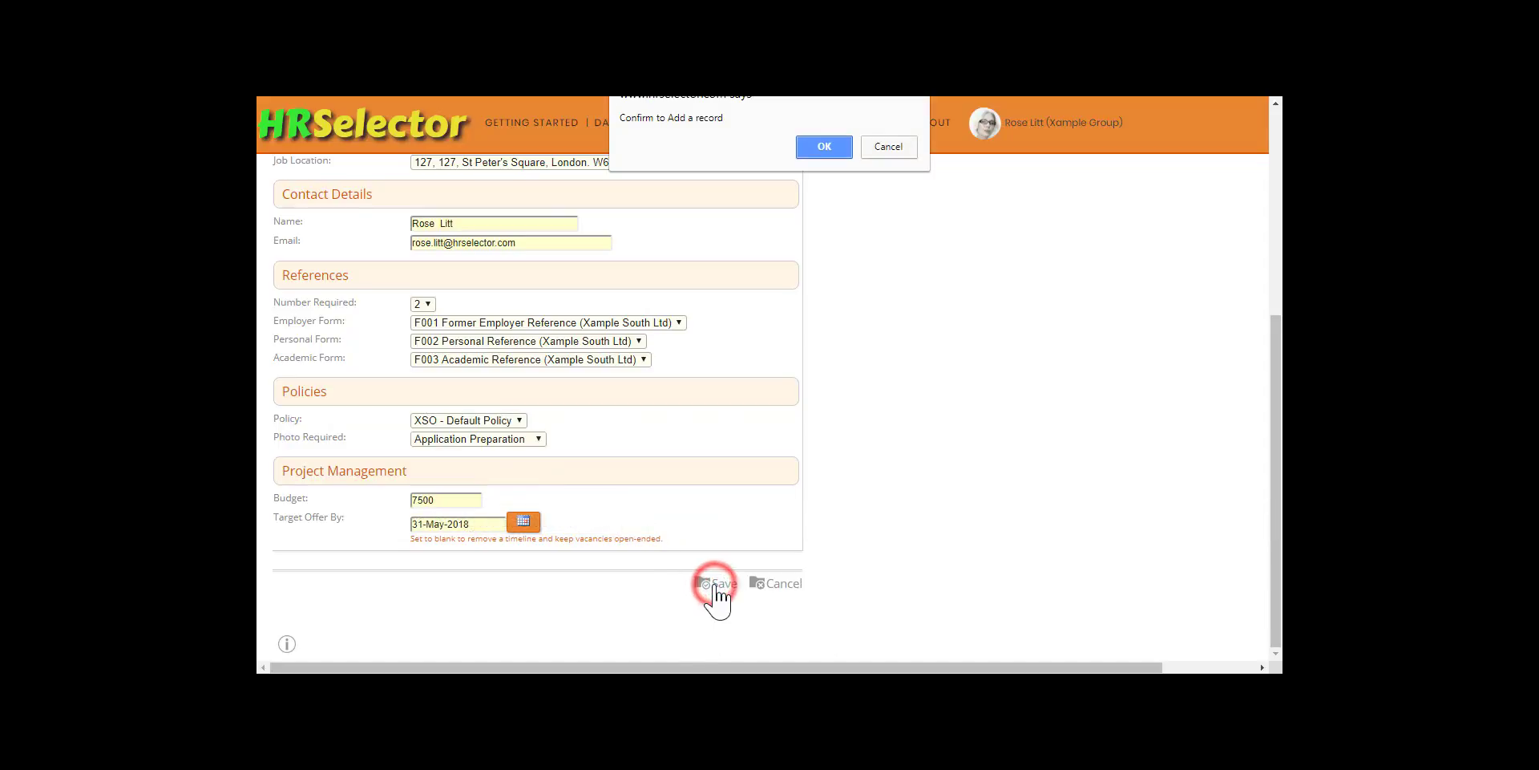
pyautogui.click(820, 145)
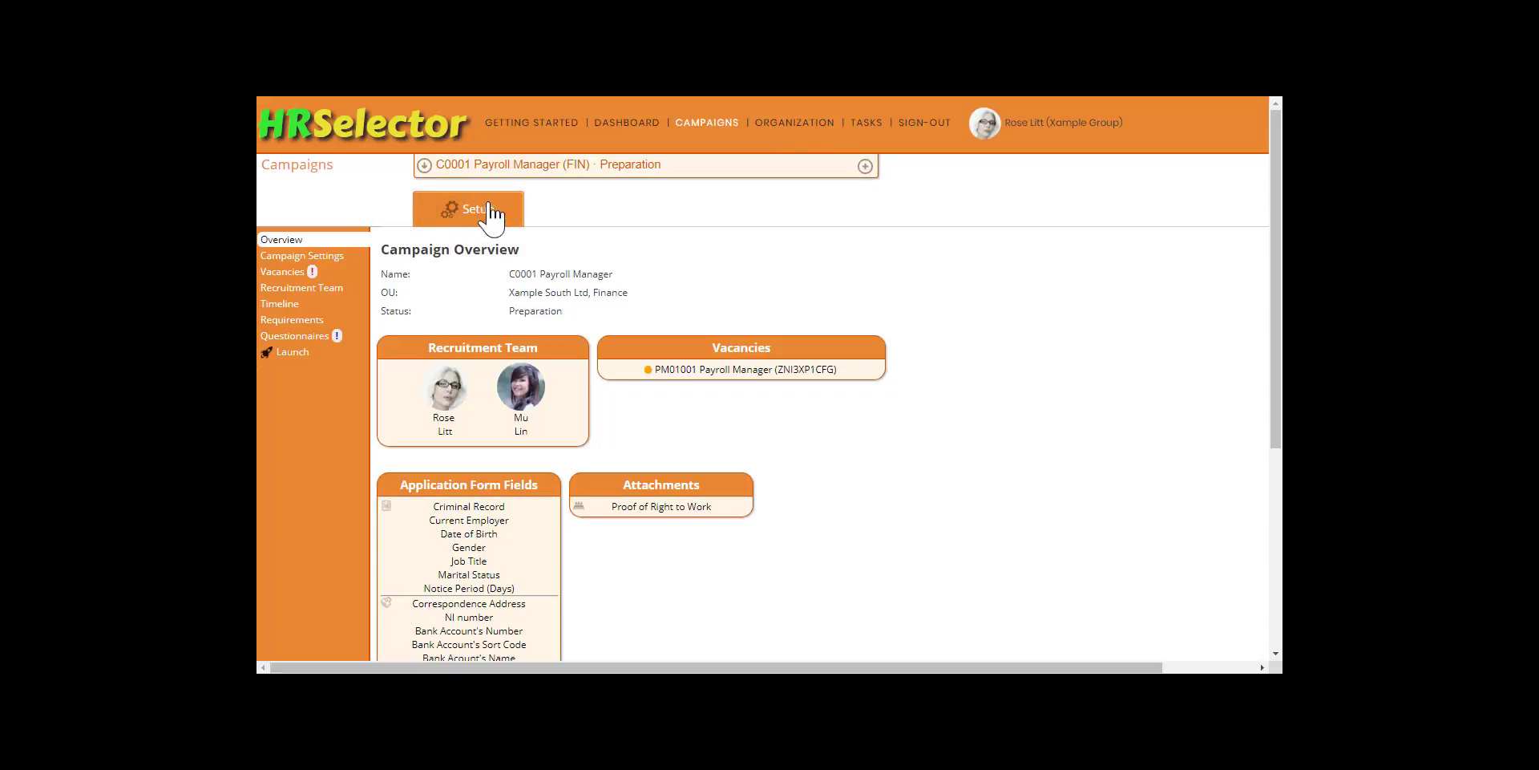
# Mark the Payroll Manager vacancy as Checked OK and save it.
pyautogui.click(287, 271)
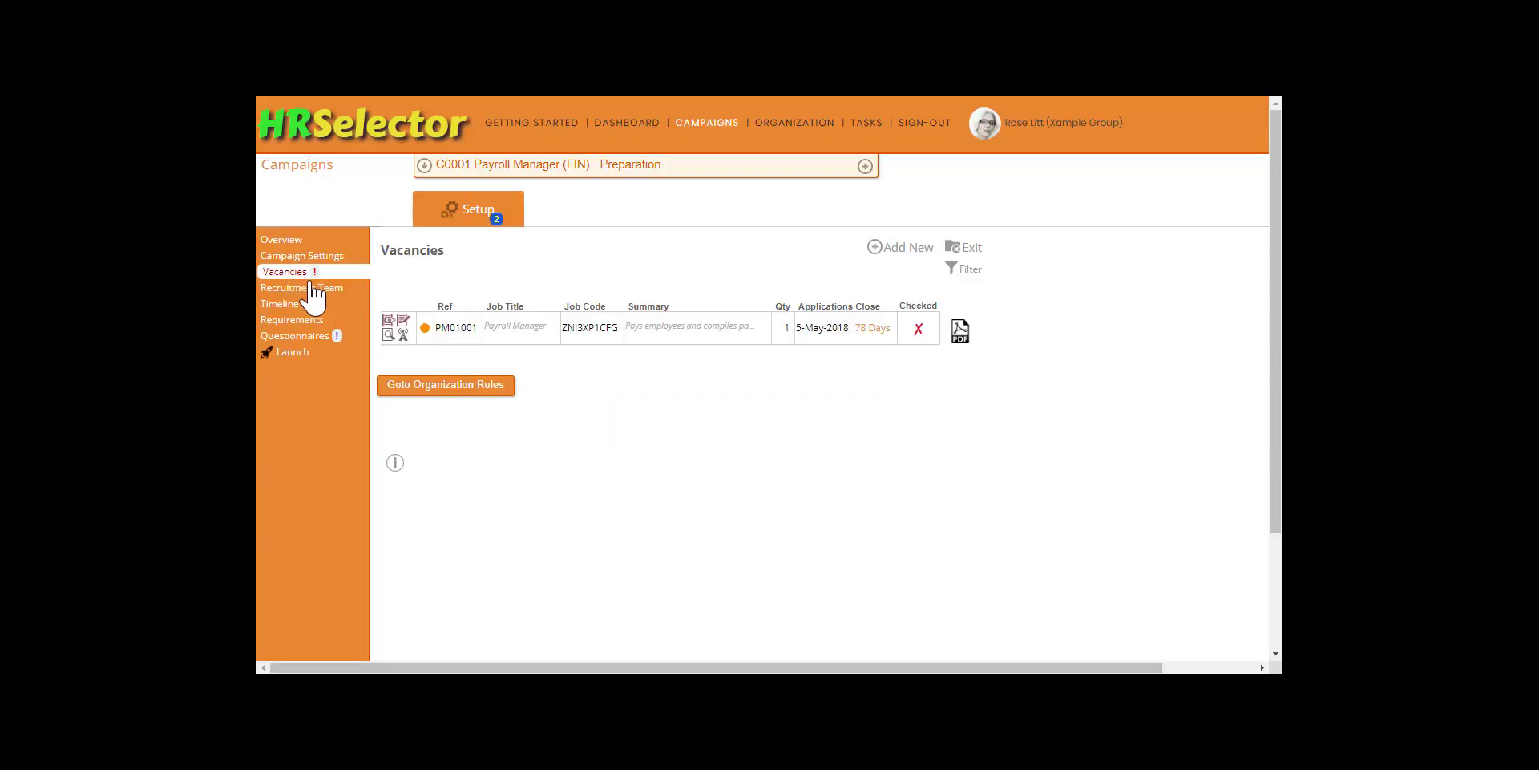
pyautogui.click(401, 319)
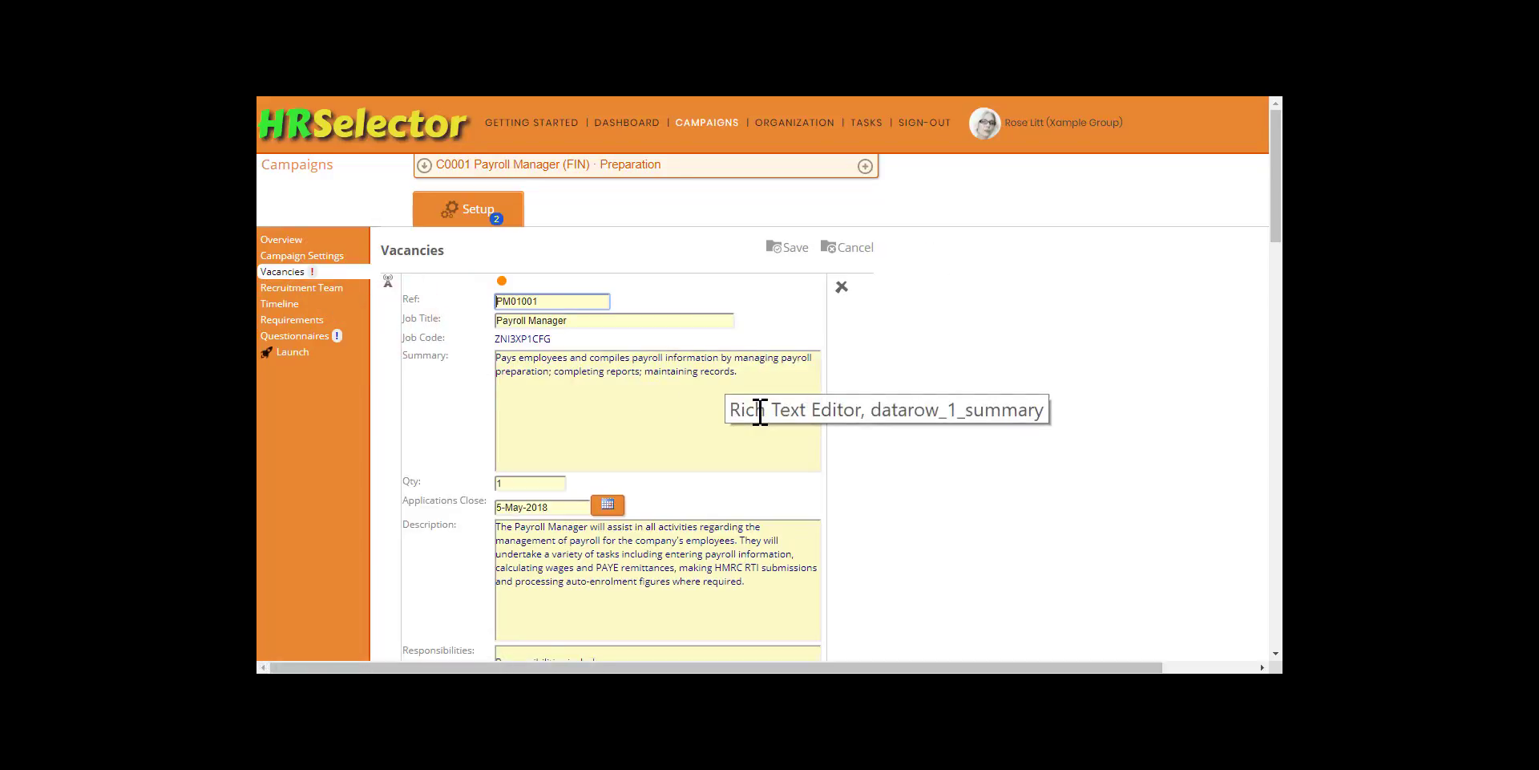
pyautogui.scroll(-3, 761, 411)
pyautogui.scroll(-10, 760, 411)
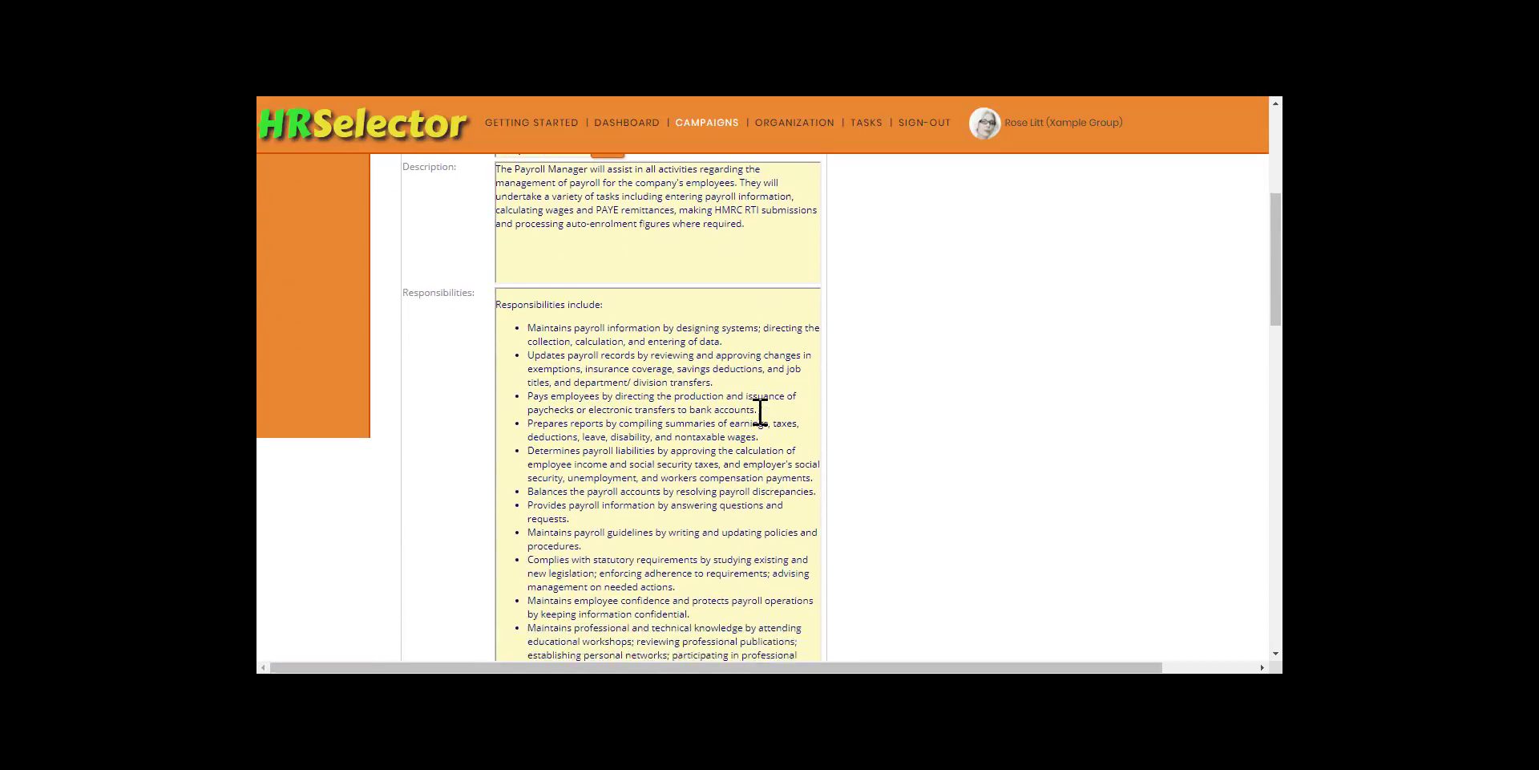
pyautogui.scroll(-2, 760, 411)
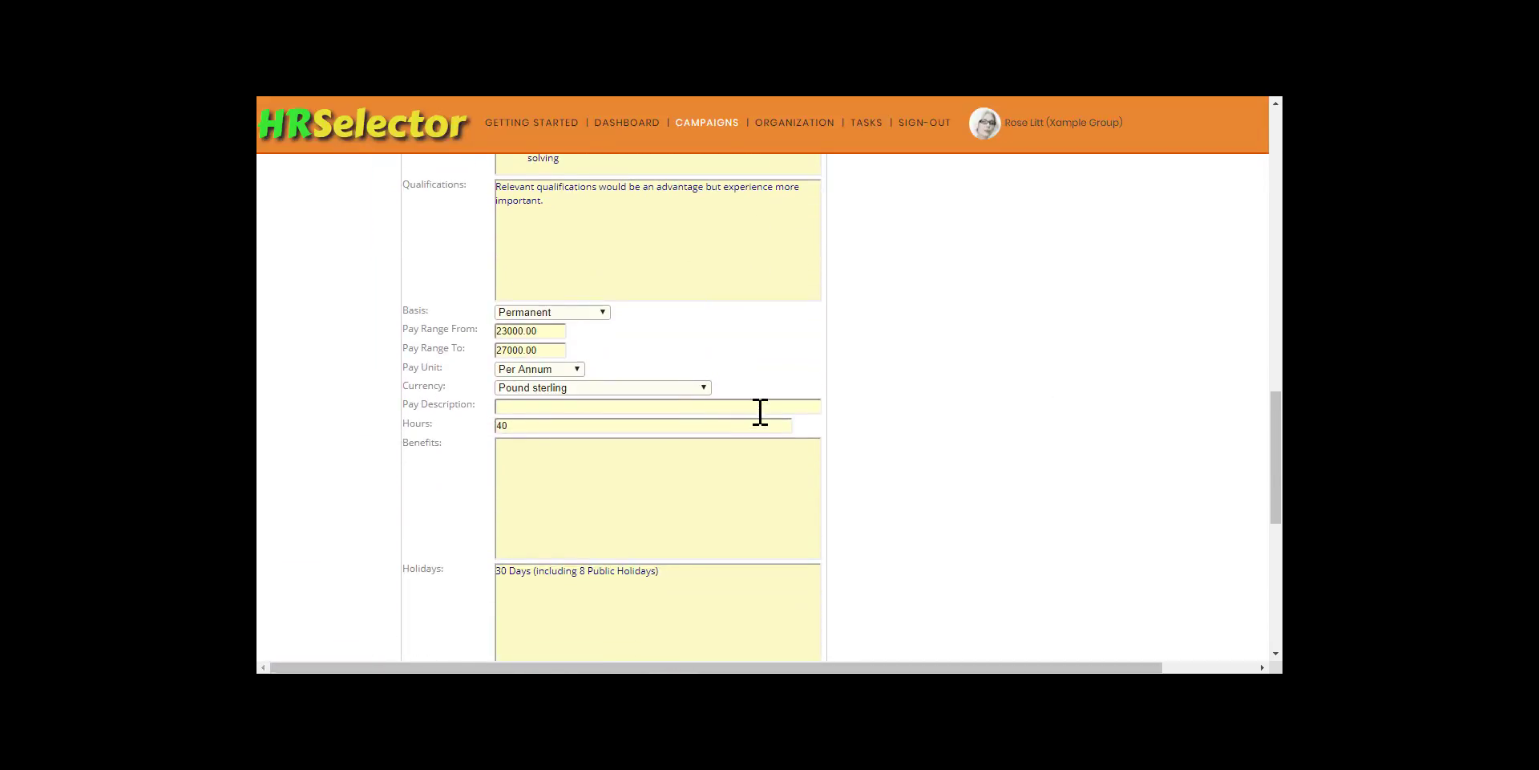
pyautogui.scroll(-2, 760, 412)
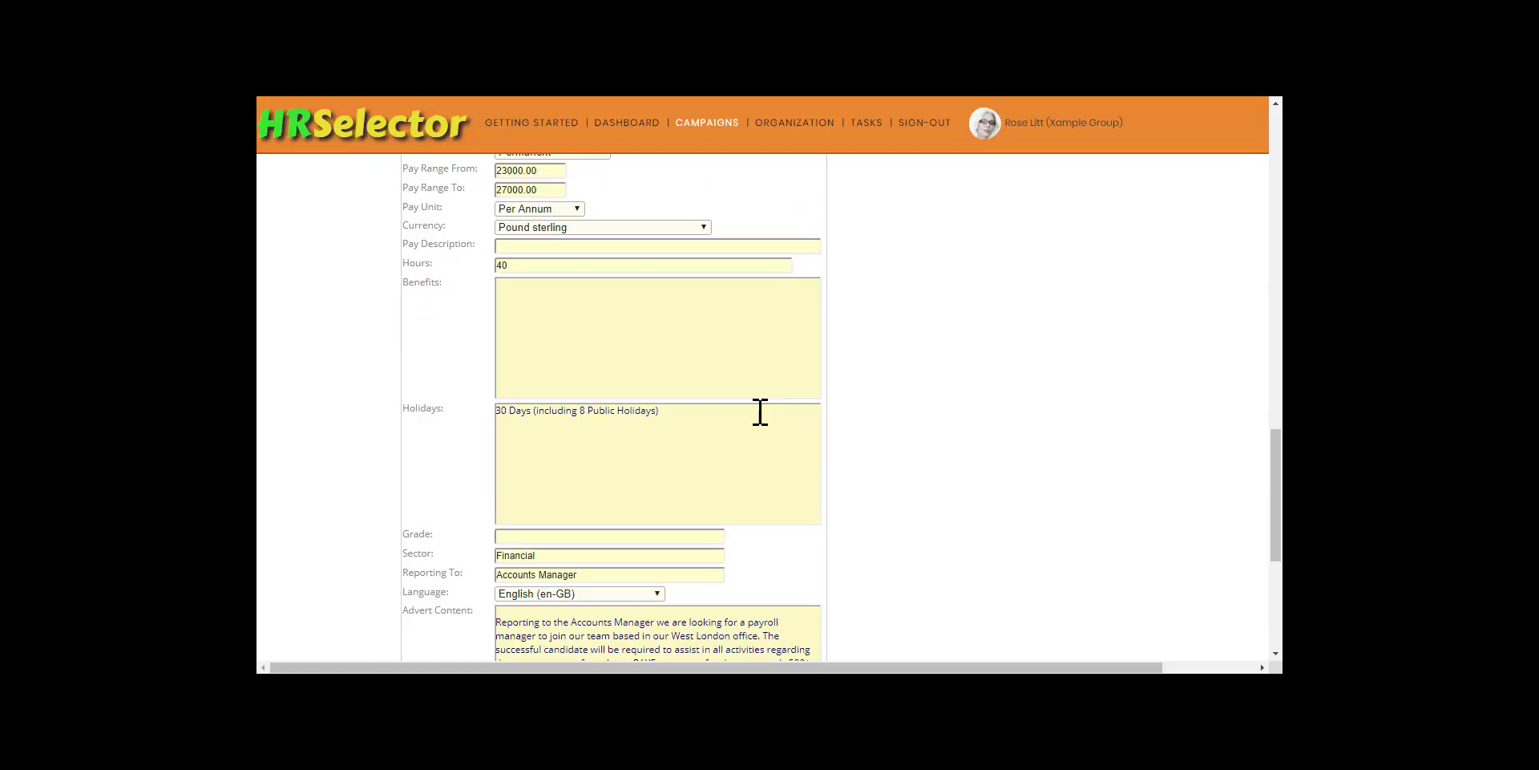
pyautogui.scroll(-3, 760, 412)
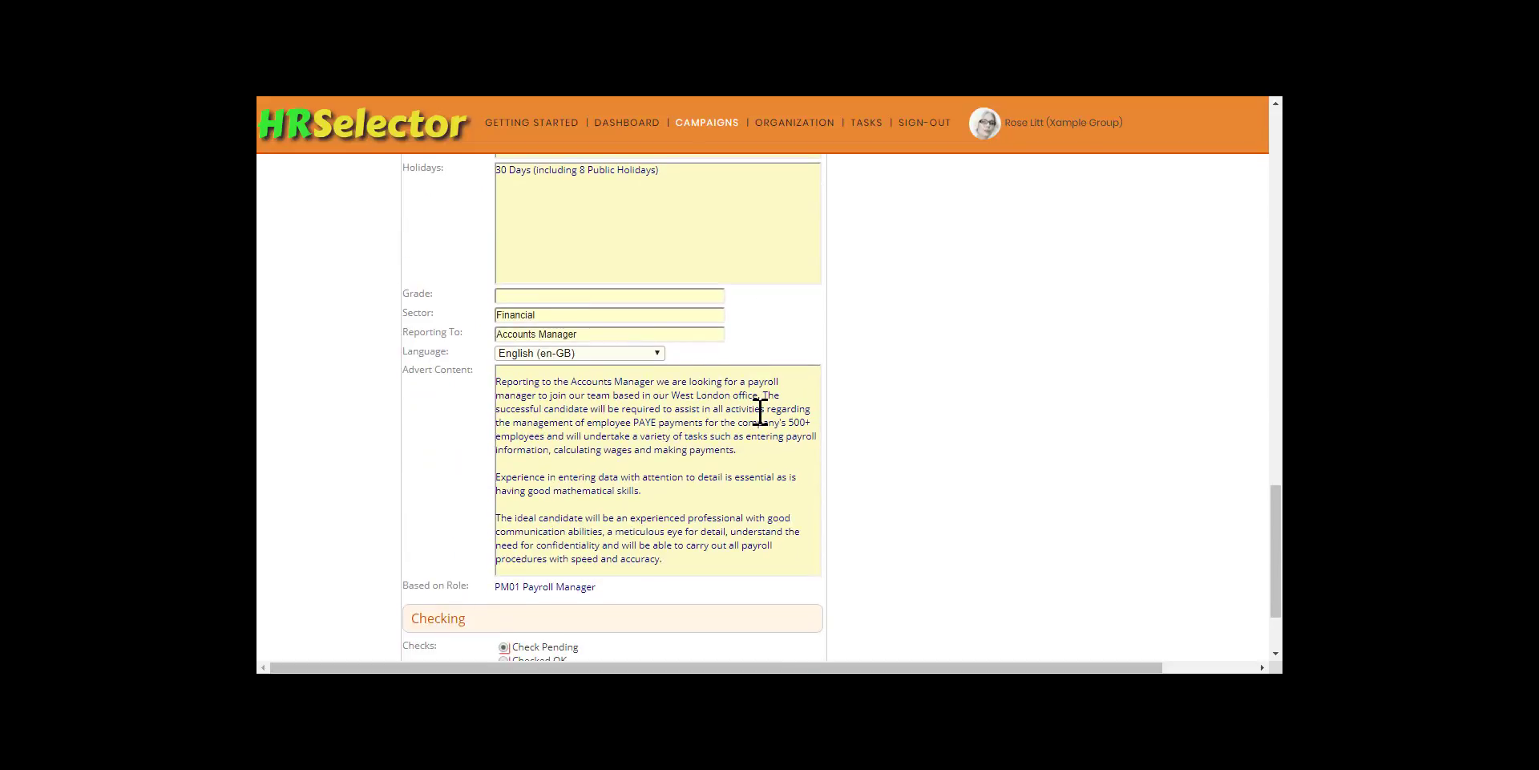
pyautogui.scroll(-2, 760, 411)
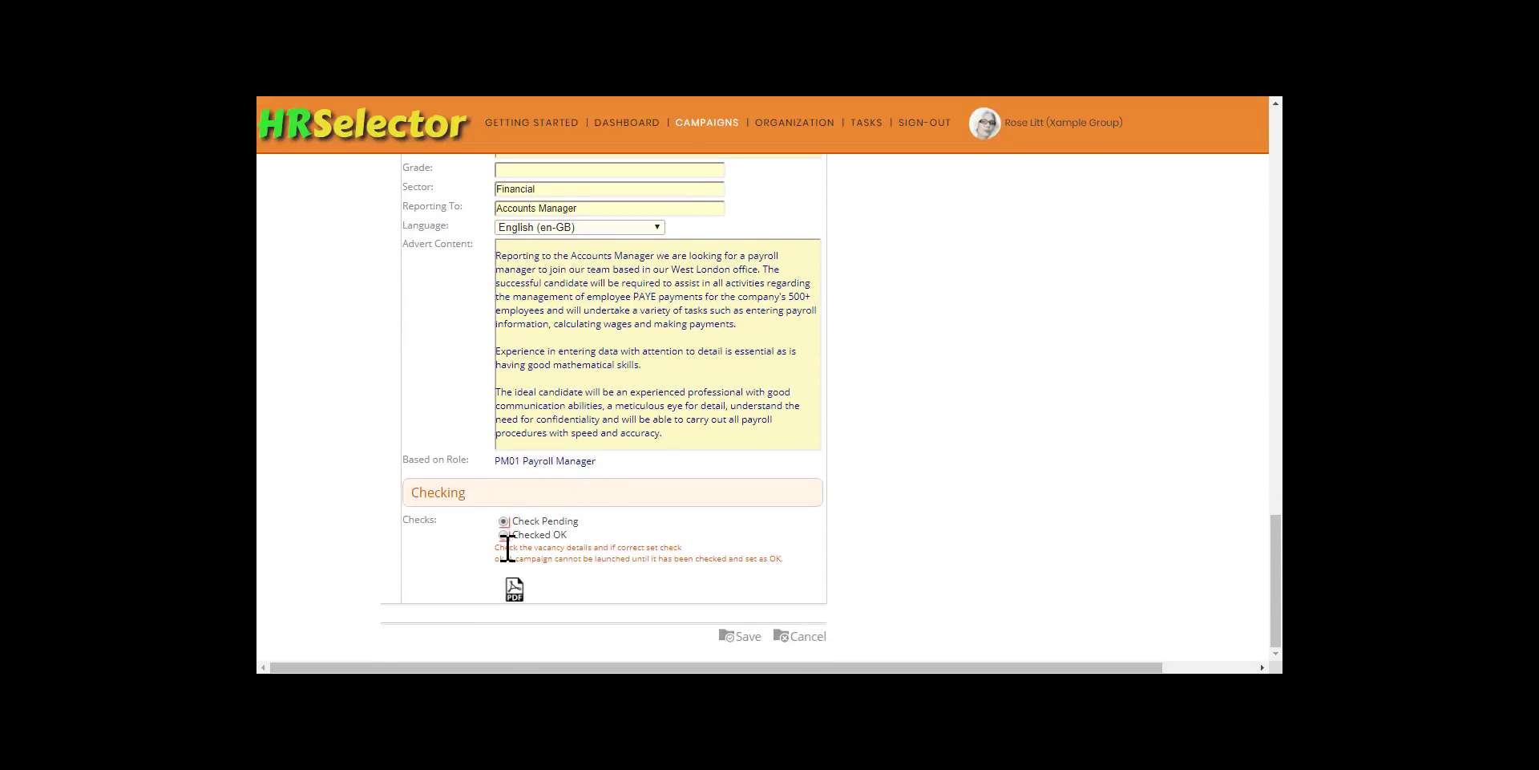
pyautogui.click(502, 536)
pyautogui.click(739, 636)
pyautogui.click(819, 147)
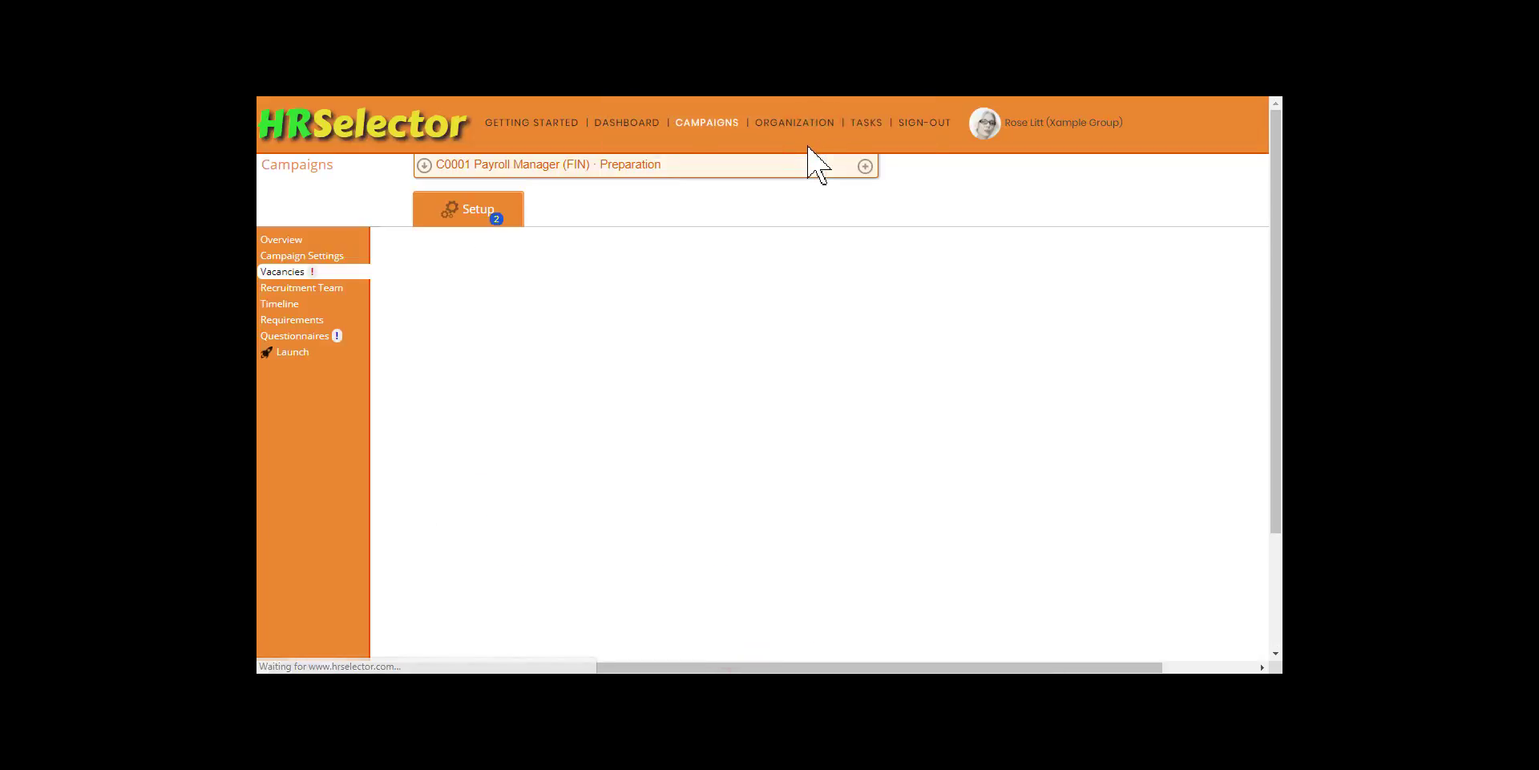
# Give the board member the Interviewer and Decision Maker roles and save the team.
pyautogui.click(303, 288)
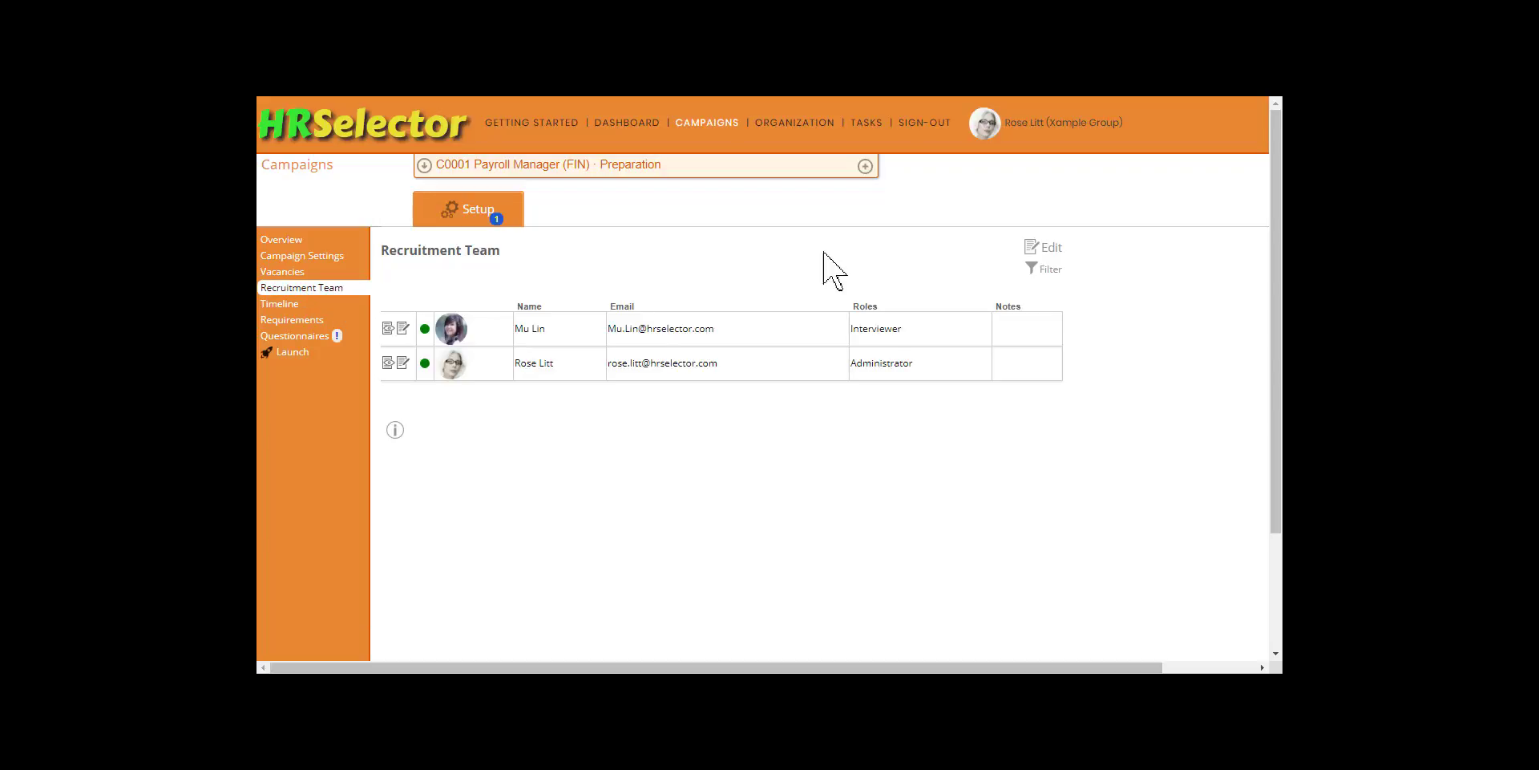
pyautogui.click(1041, 249)
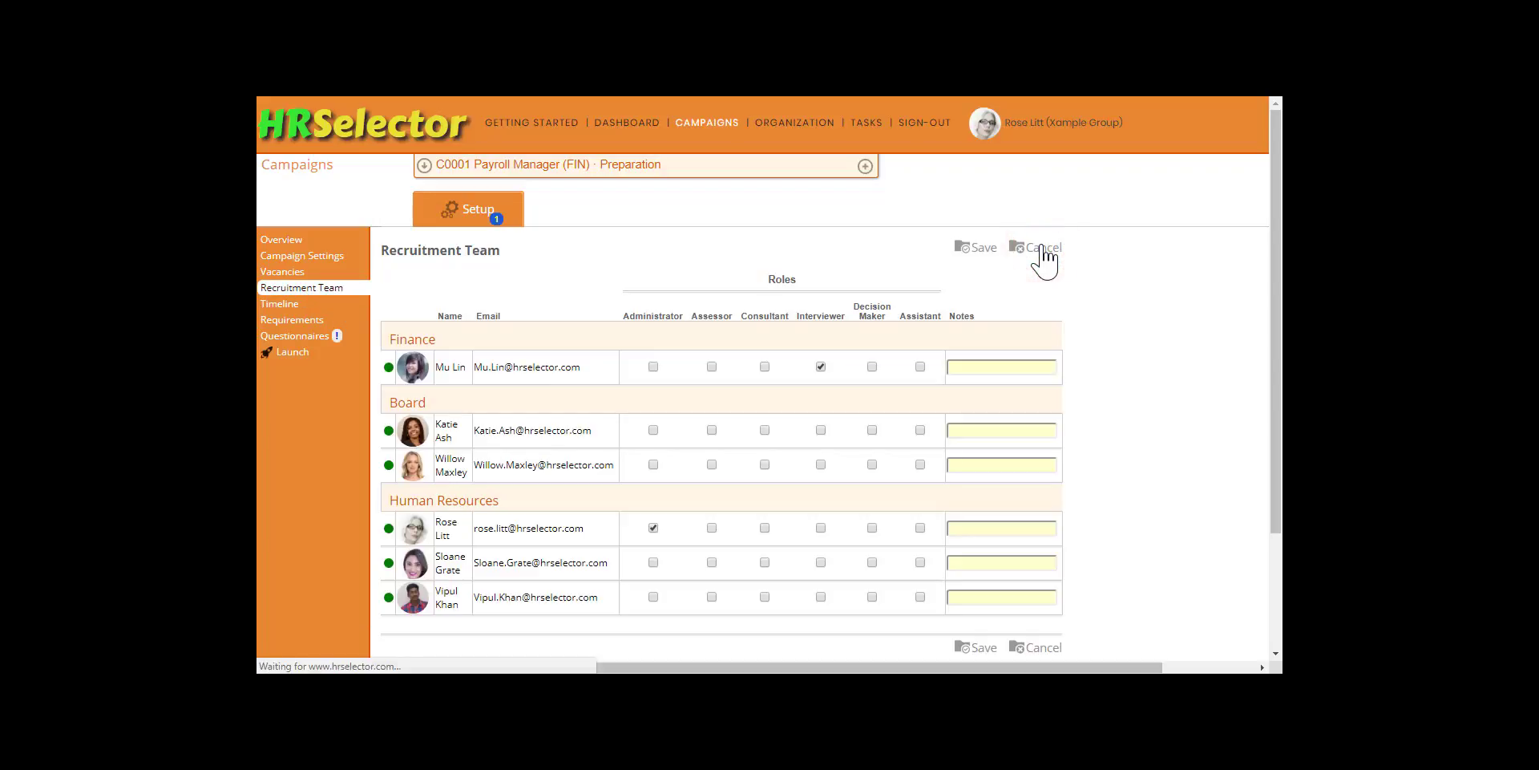
pyautogui.click(820, 430)
pyautogui.click(872, 430)
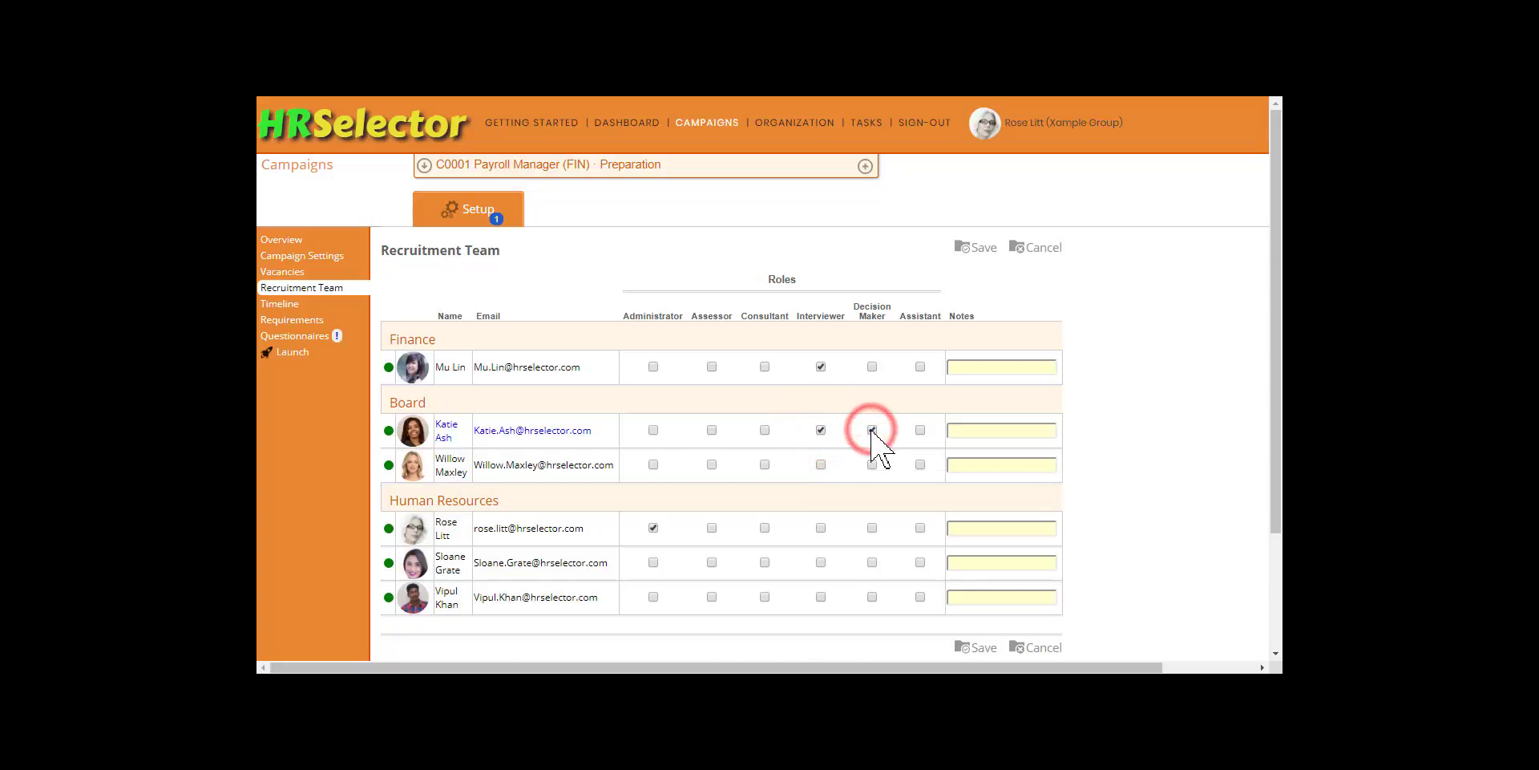
pyautogui.click(975, 252)
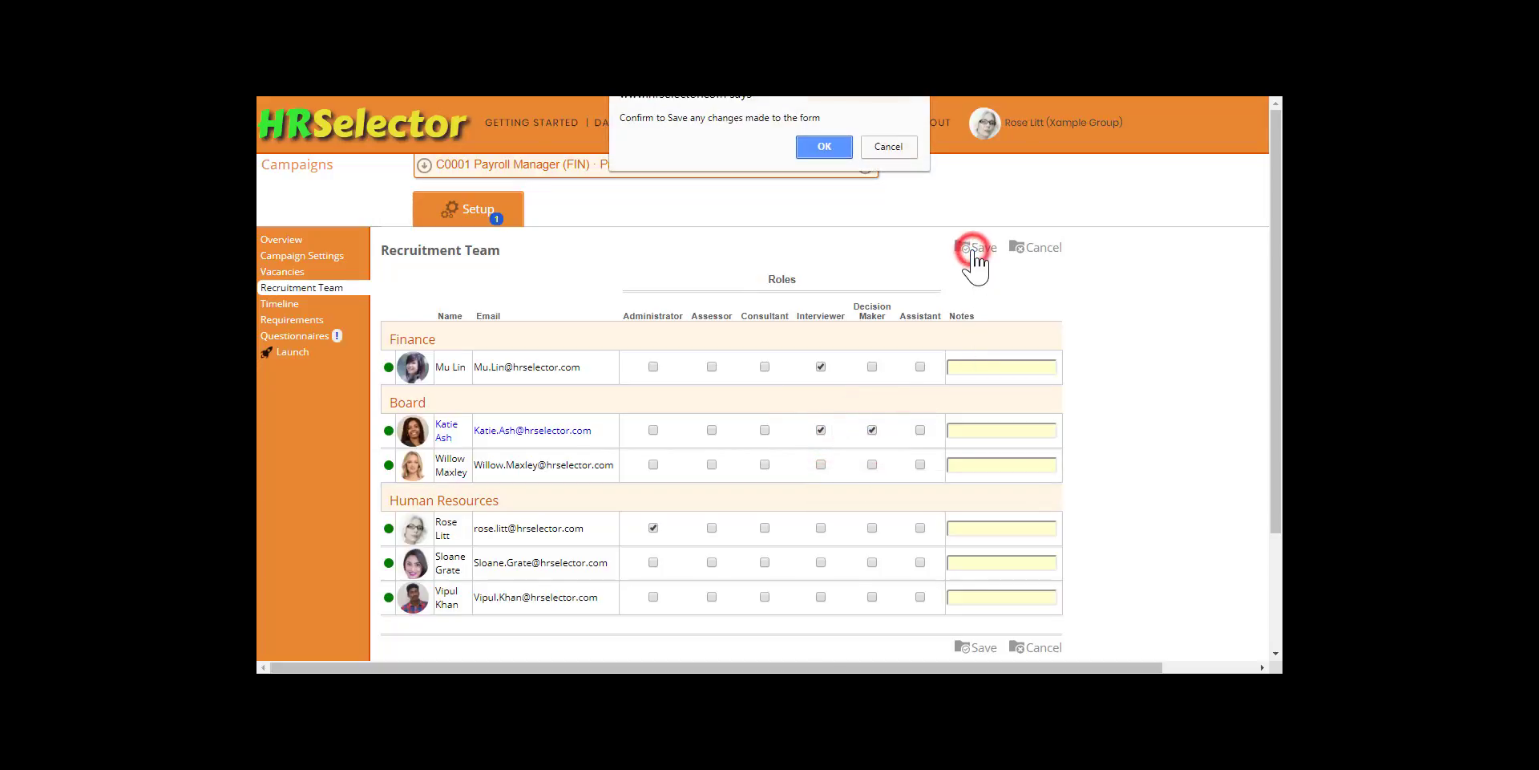
pyautogui.click(823, 146)
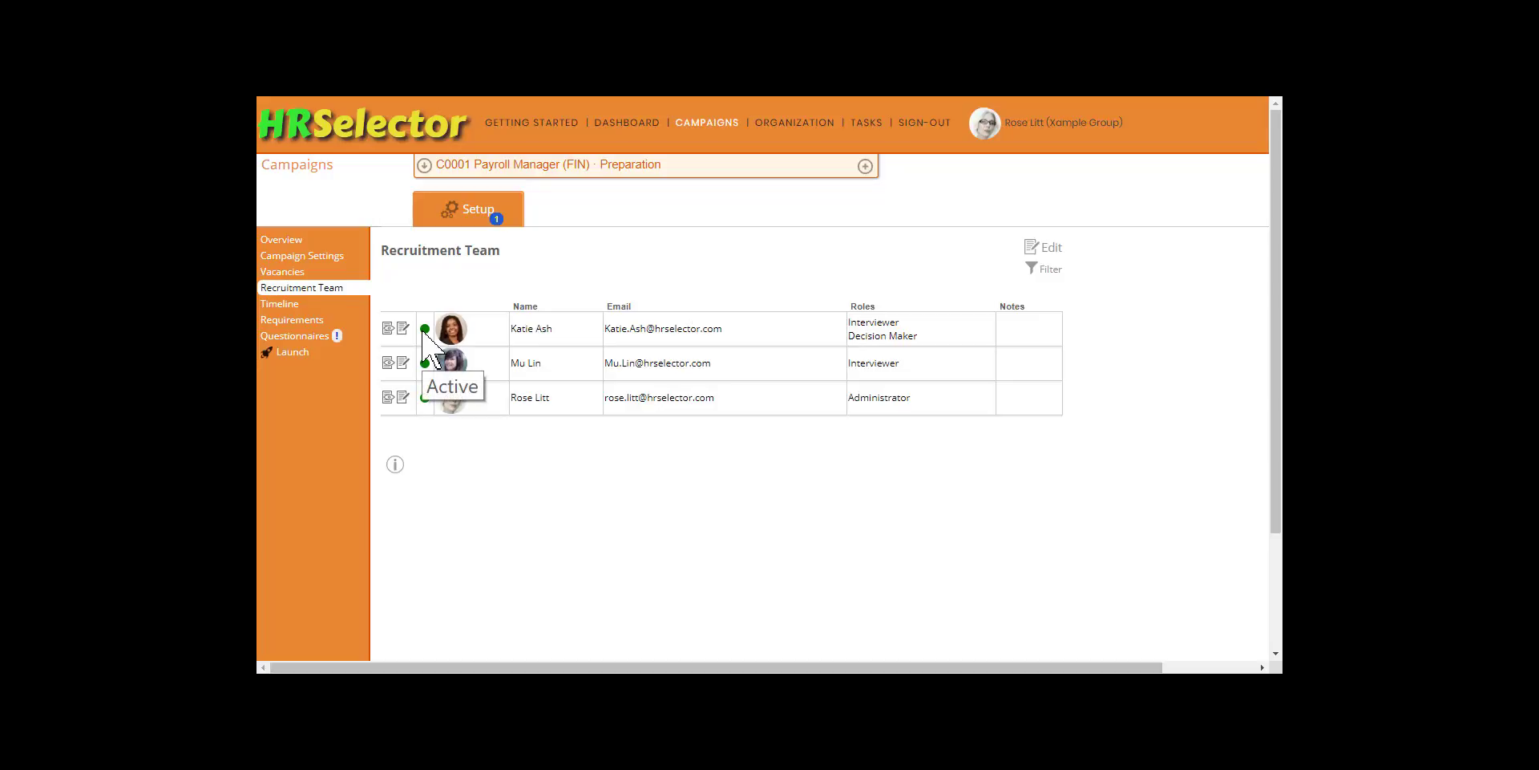
pyautogui.click(279, 306)
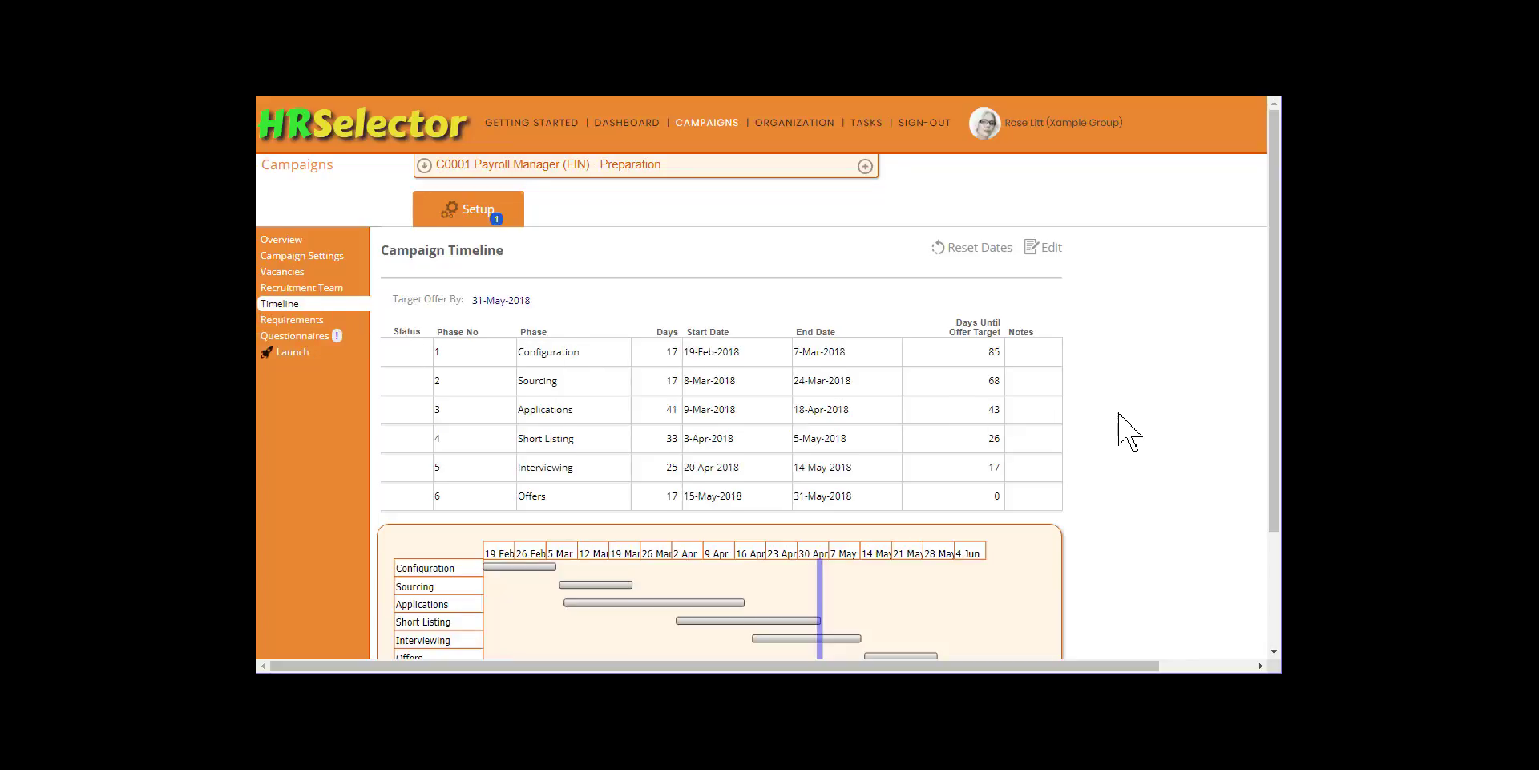
# Look over the six-phase timeline and Gantt chart ending with offers by 31-May-2018.
pyautogui.scroll(-1, 1127, 432)
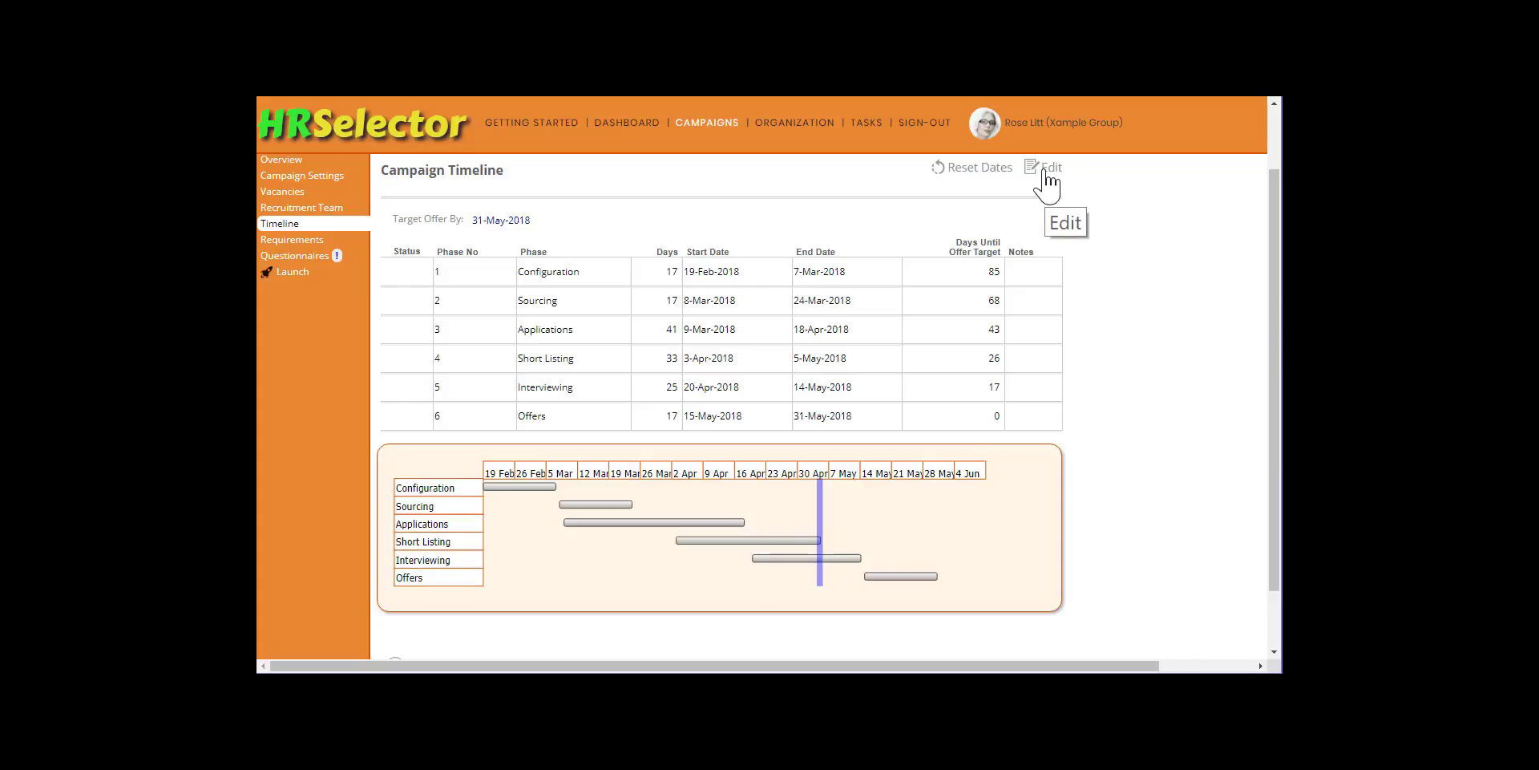
pyautogui.scroll(1, 1047, 184)
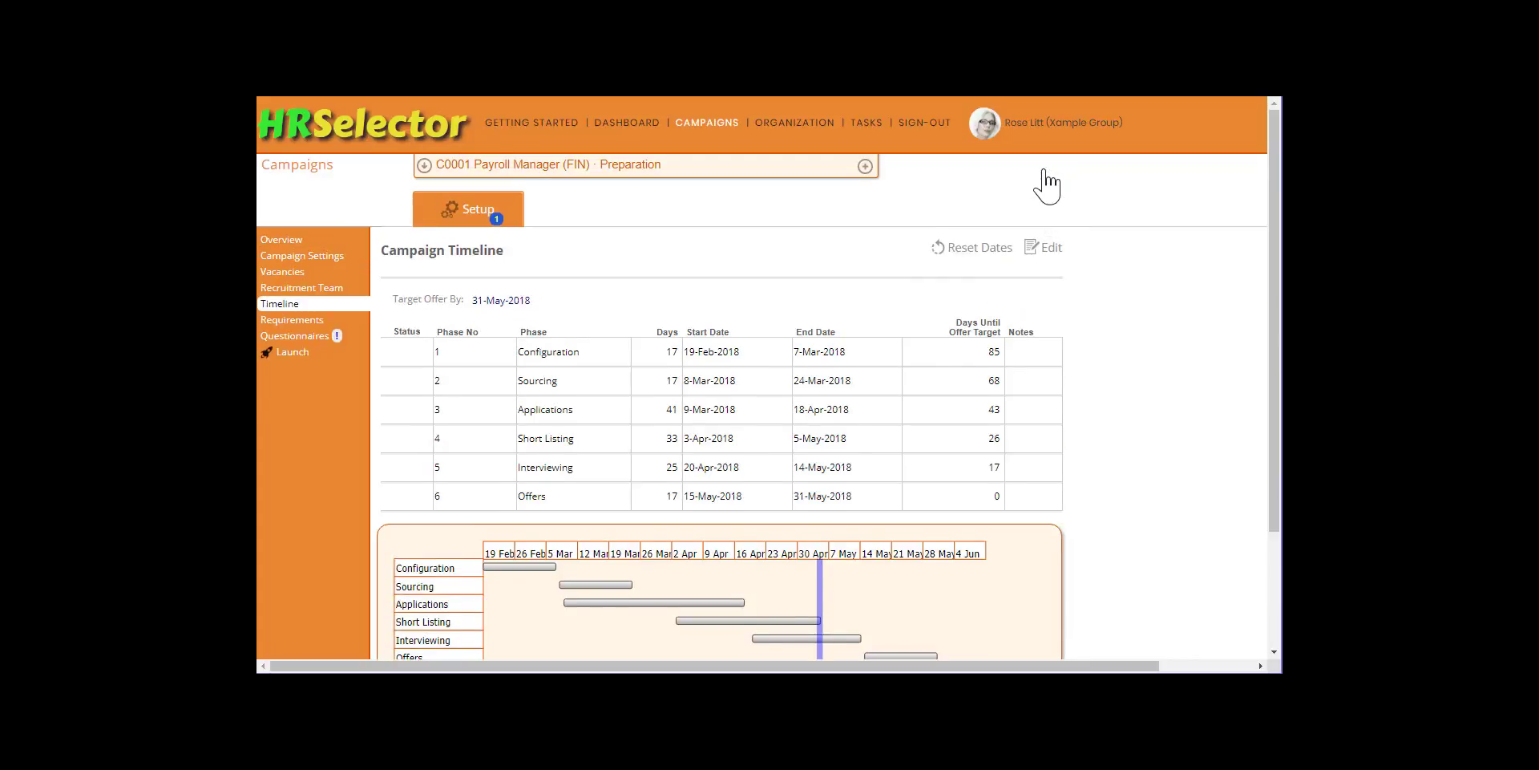
pyautogui.click(295, 320)
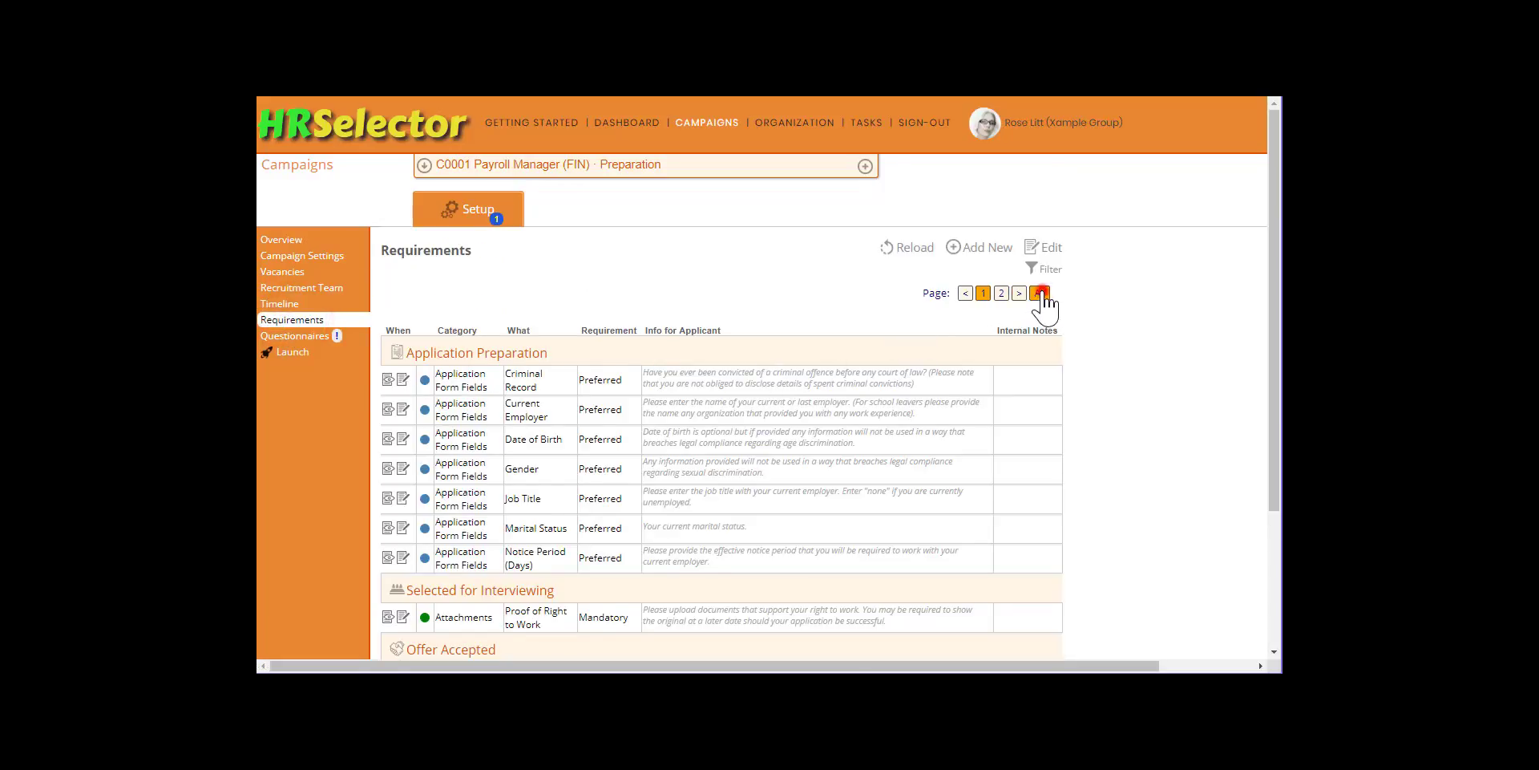
# Show all applicant requirements on one page and scroll through them.
pyautogui.click(1040, 293)
pyautogui.scroll(-1, 1105, 337)
pyautogui.scroll(-5, 1109, 344)
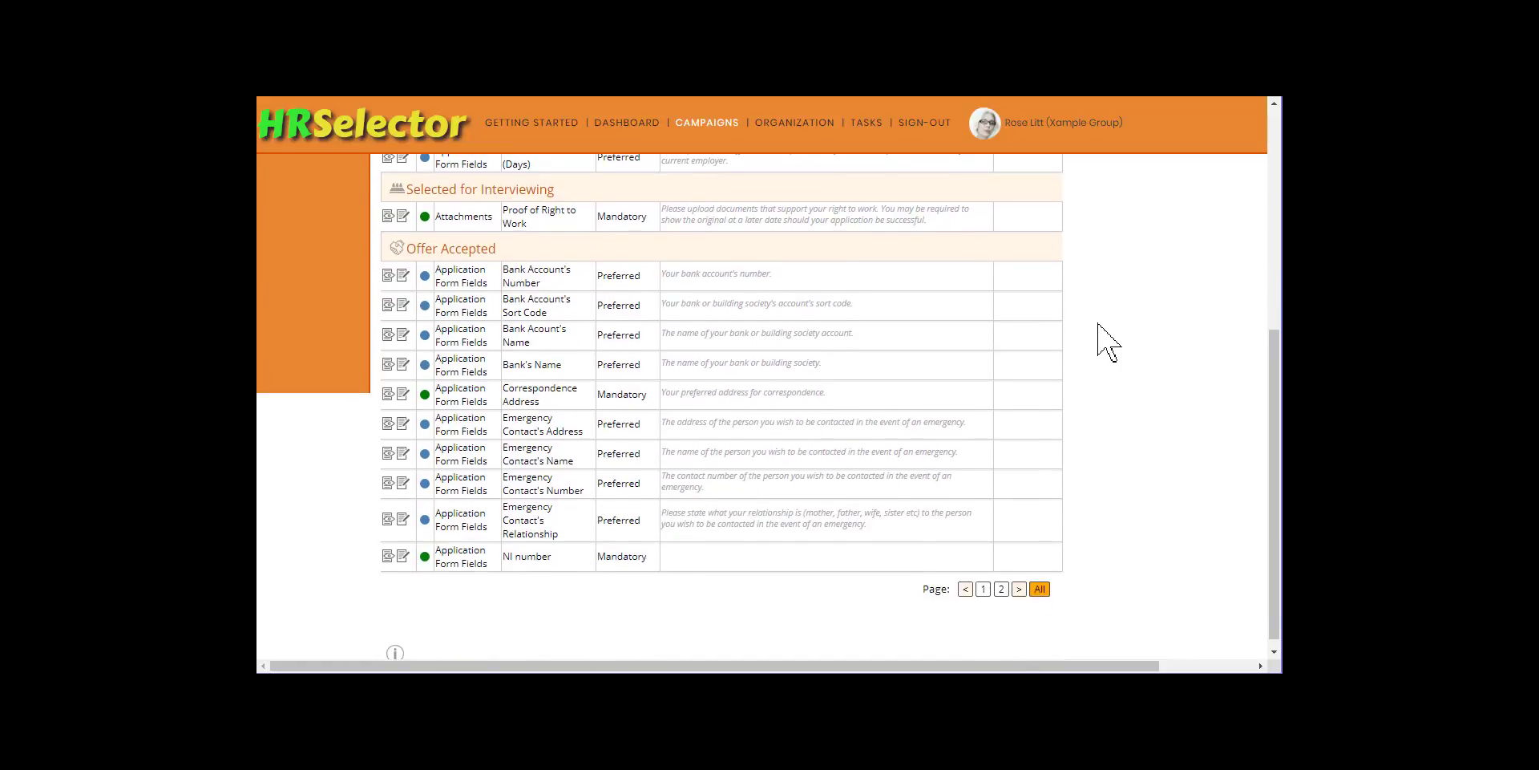
pyautogui.scroll(6, 1109, 344)
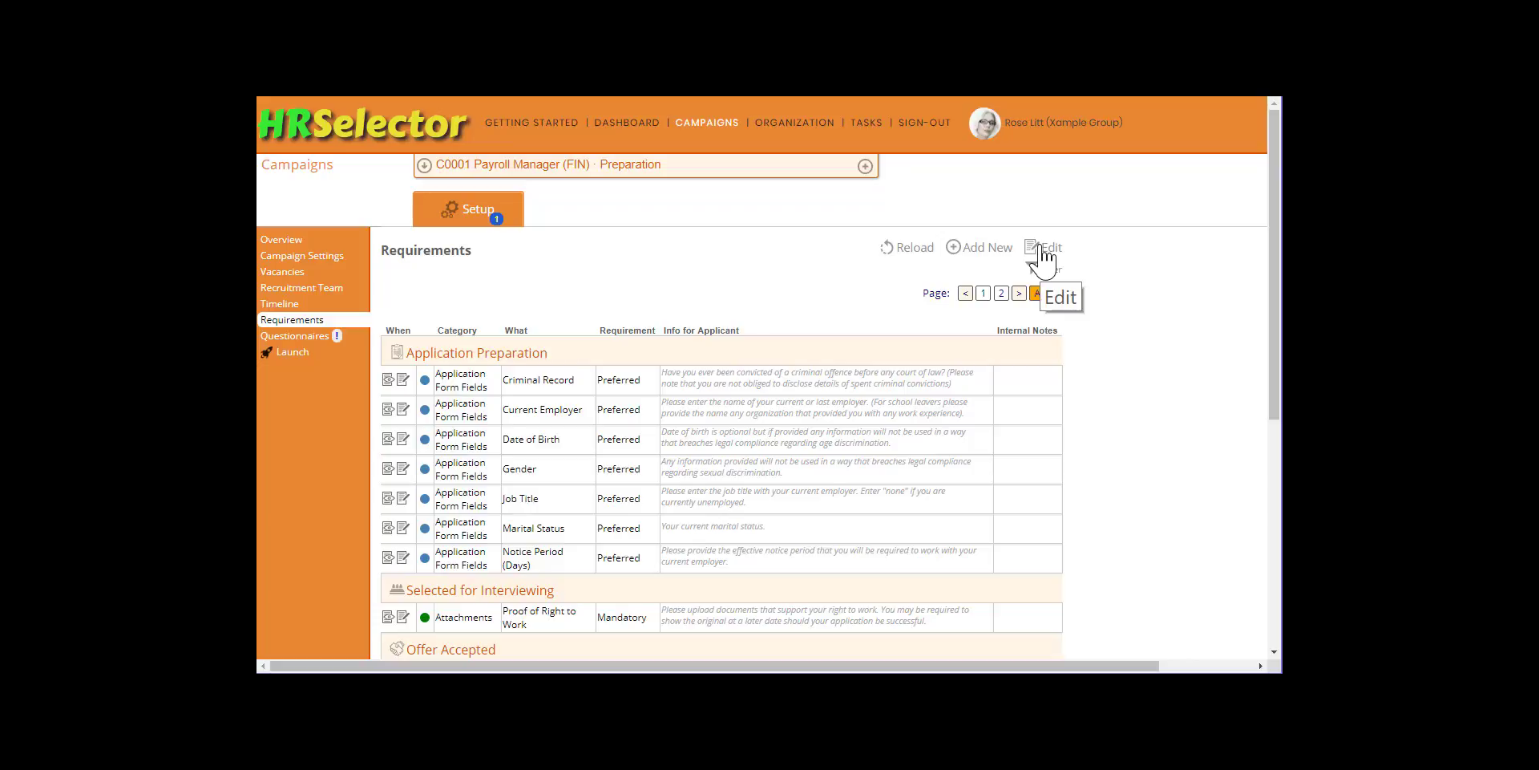
pyautogui.click(311, 336)
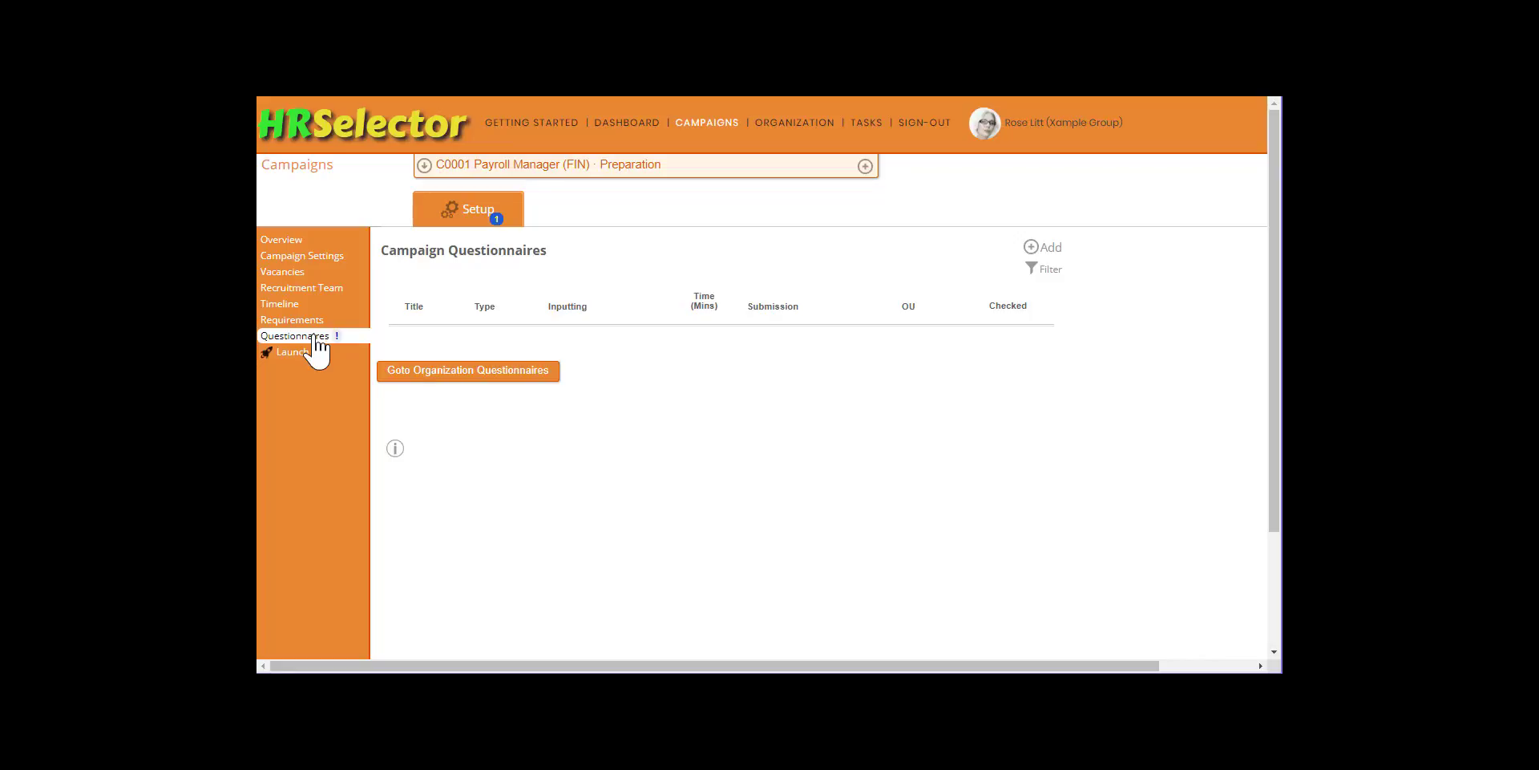
# Add questionnaire Q002 Payroll Manager Pre-Screen to campaign C0001 and return to its questionnaire list.
pyautogui.click(1032, 245)
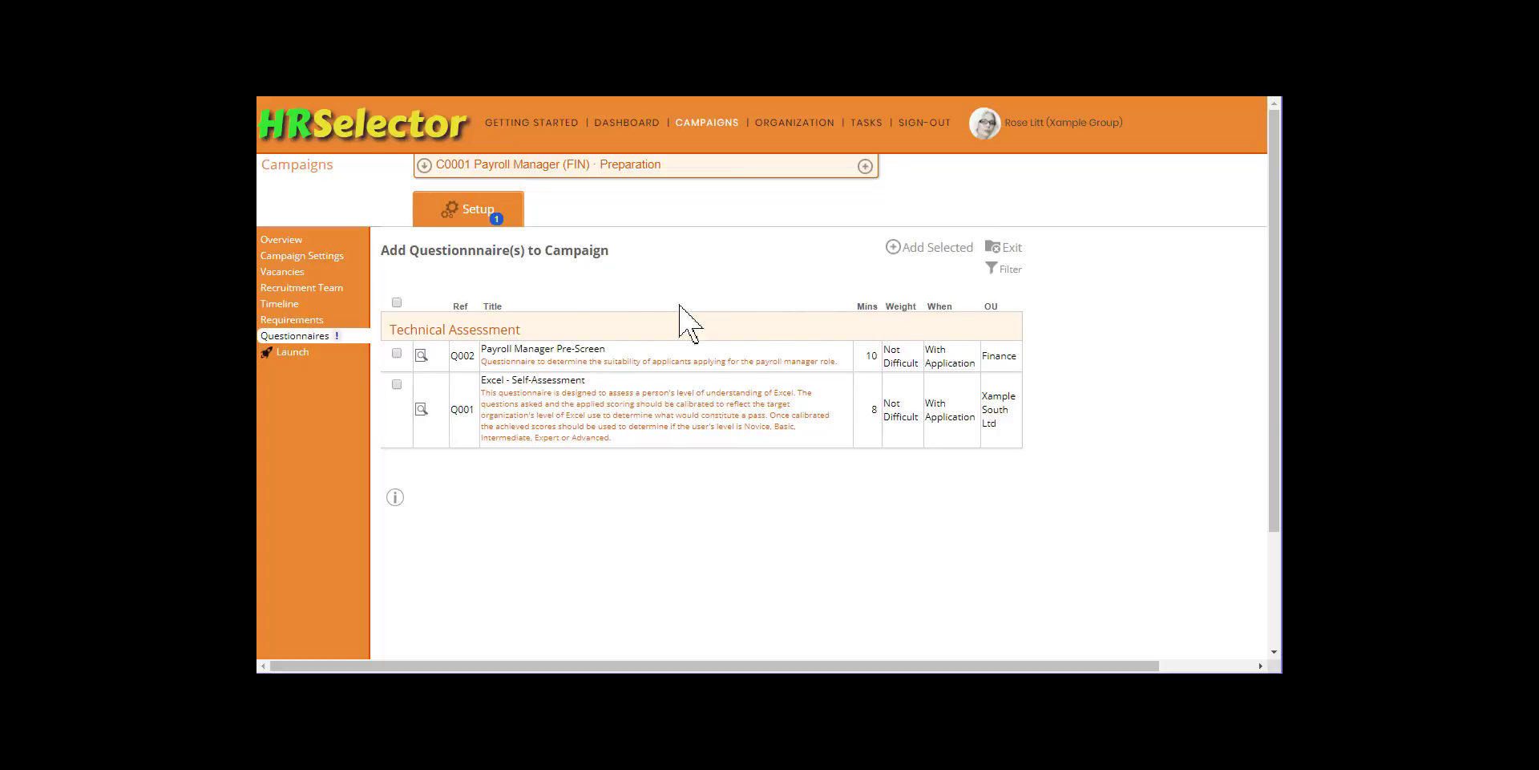
pyautogui.click(396, 353)
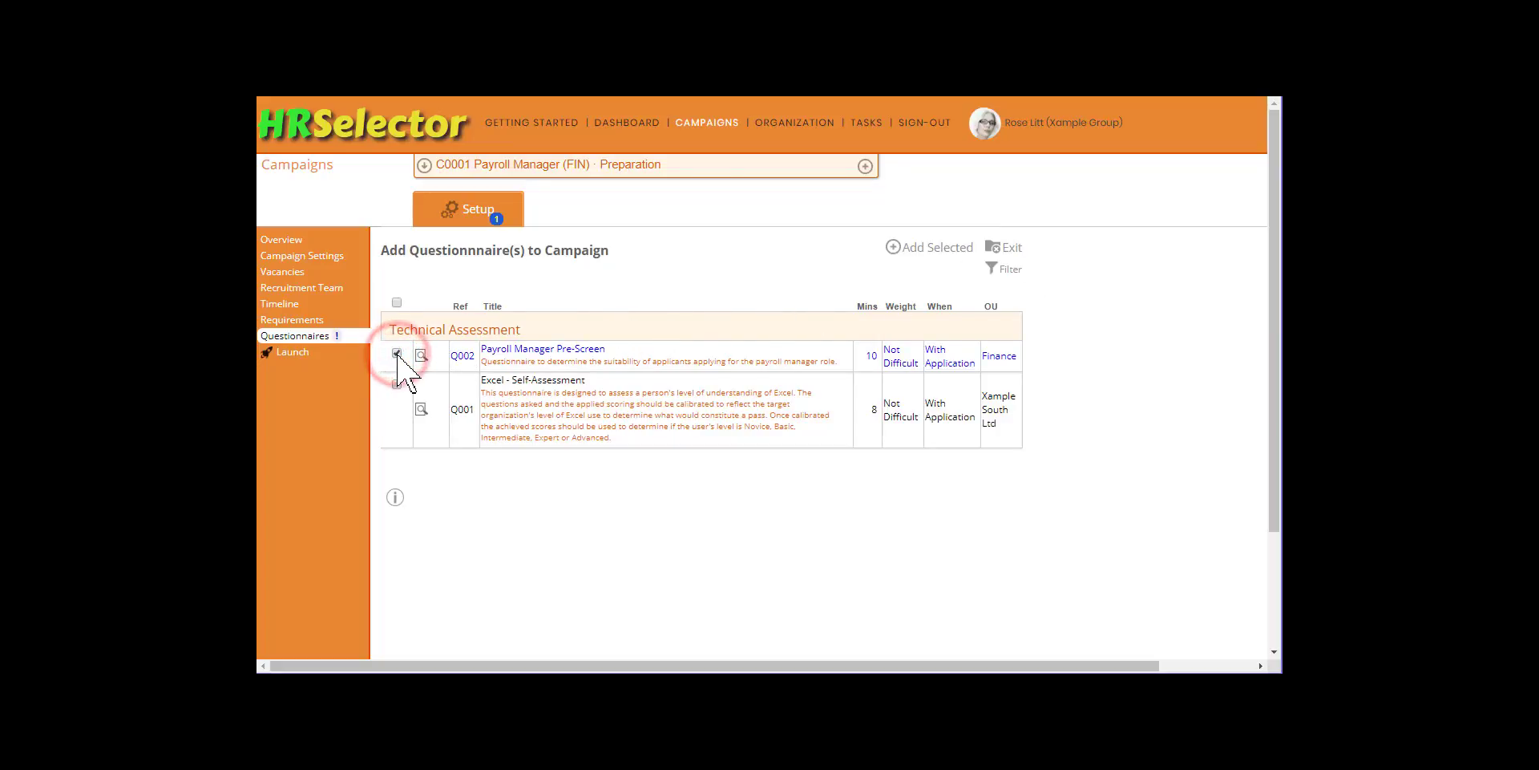
pyautogui.click(926, 256)
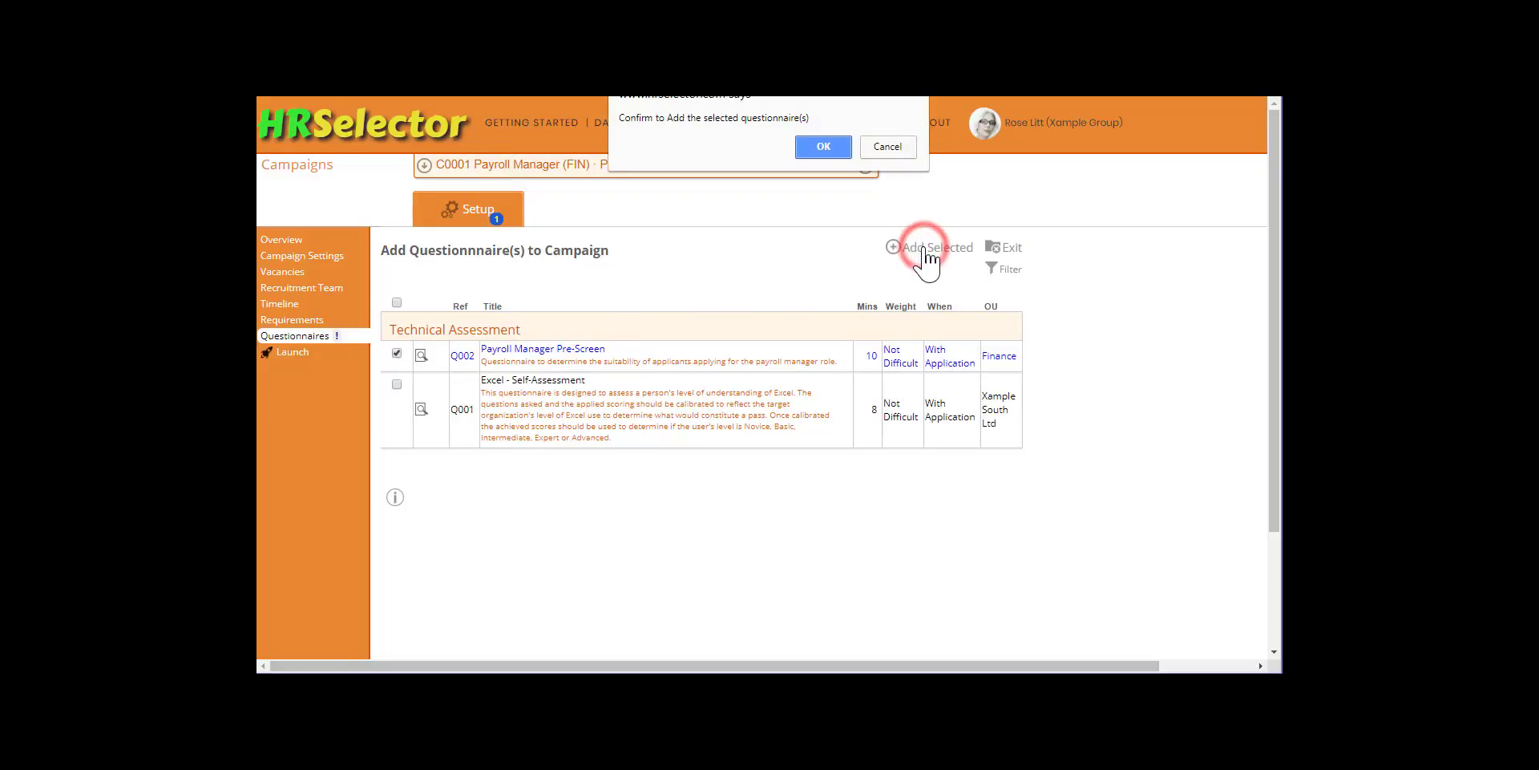
pyautogui.click(823, 147)
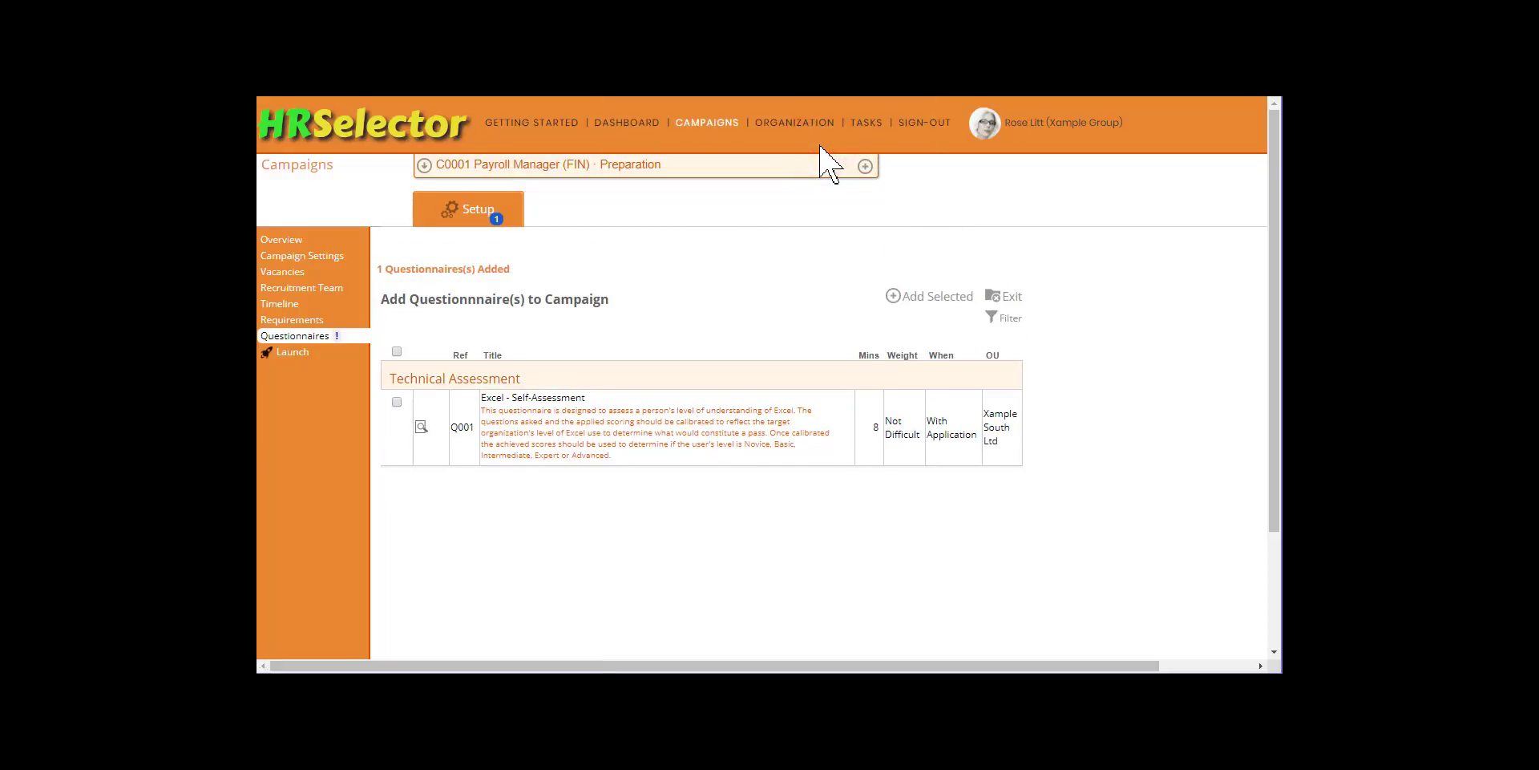
pyautogui.click(1009, 297)
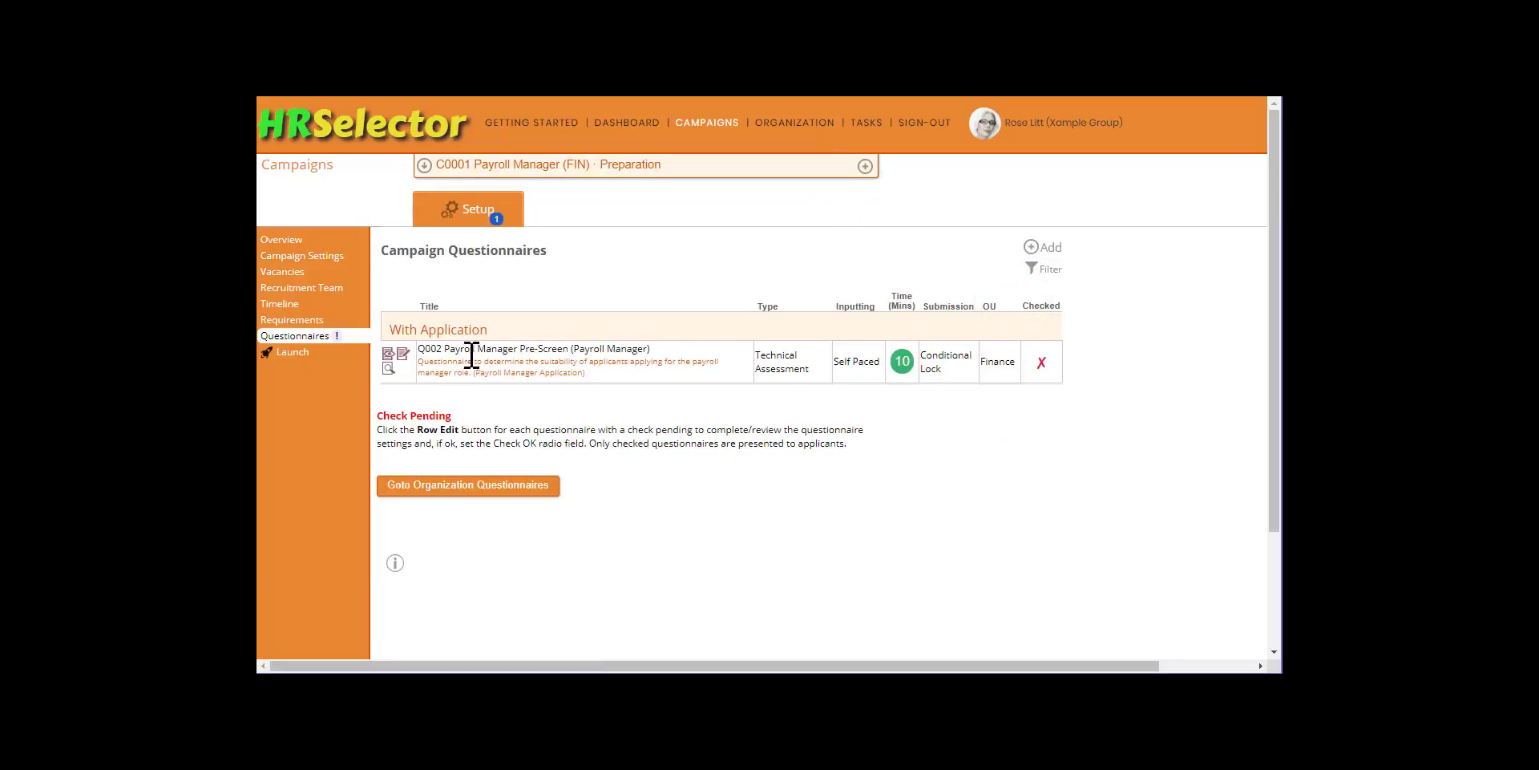
# Set the Q002 Payroll Manager Pre-Screen questionnaire to Checked OK and save it.
pyautogui.click(403, 353)
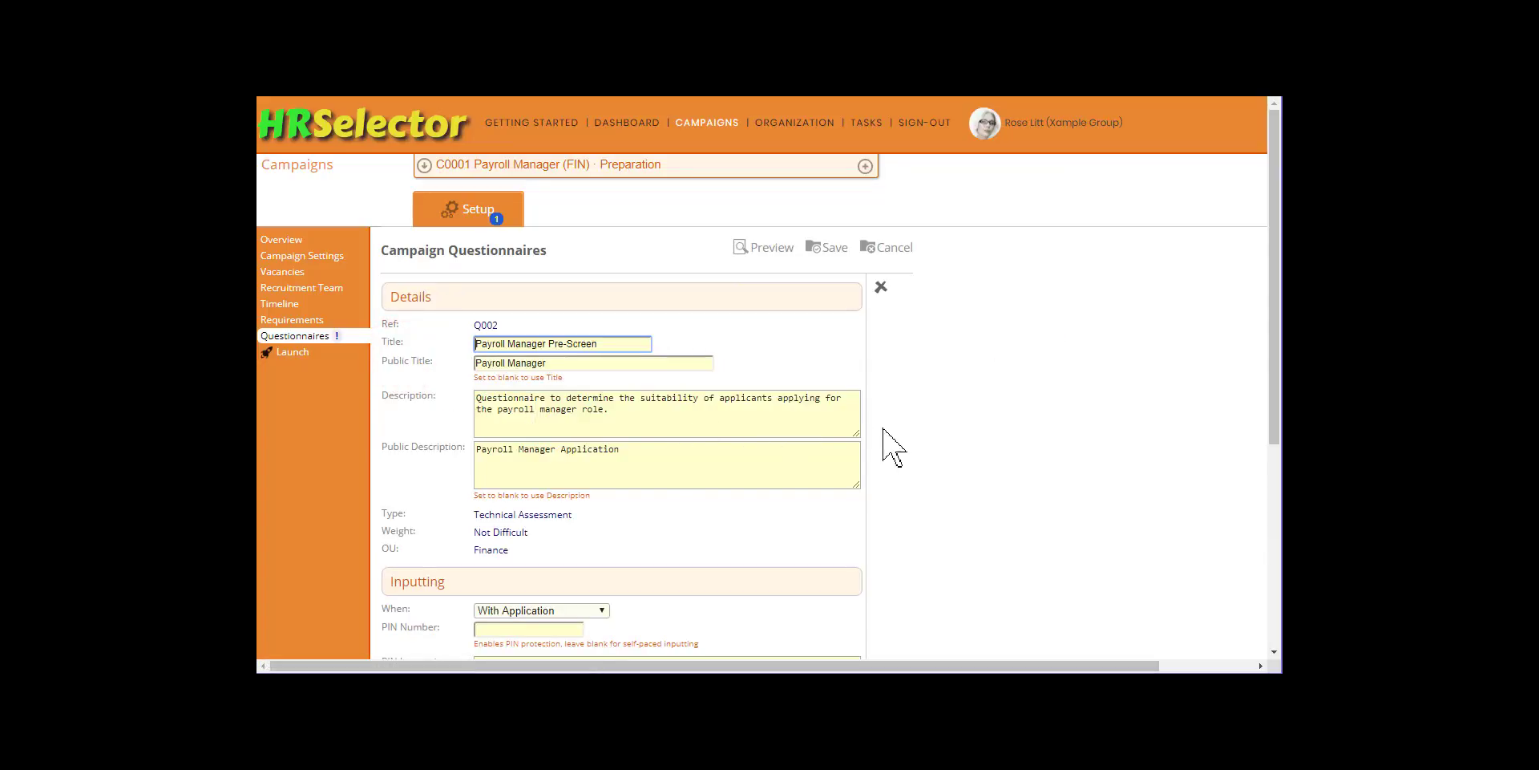
pyautogui.scroll(-4, 906, 443)
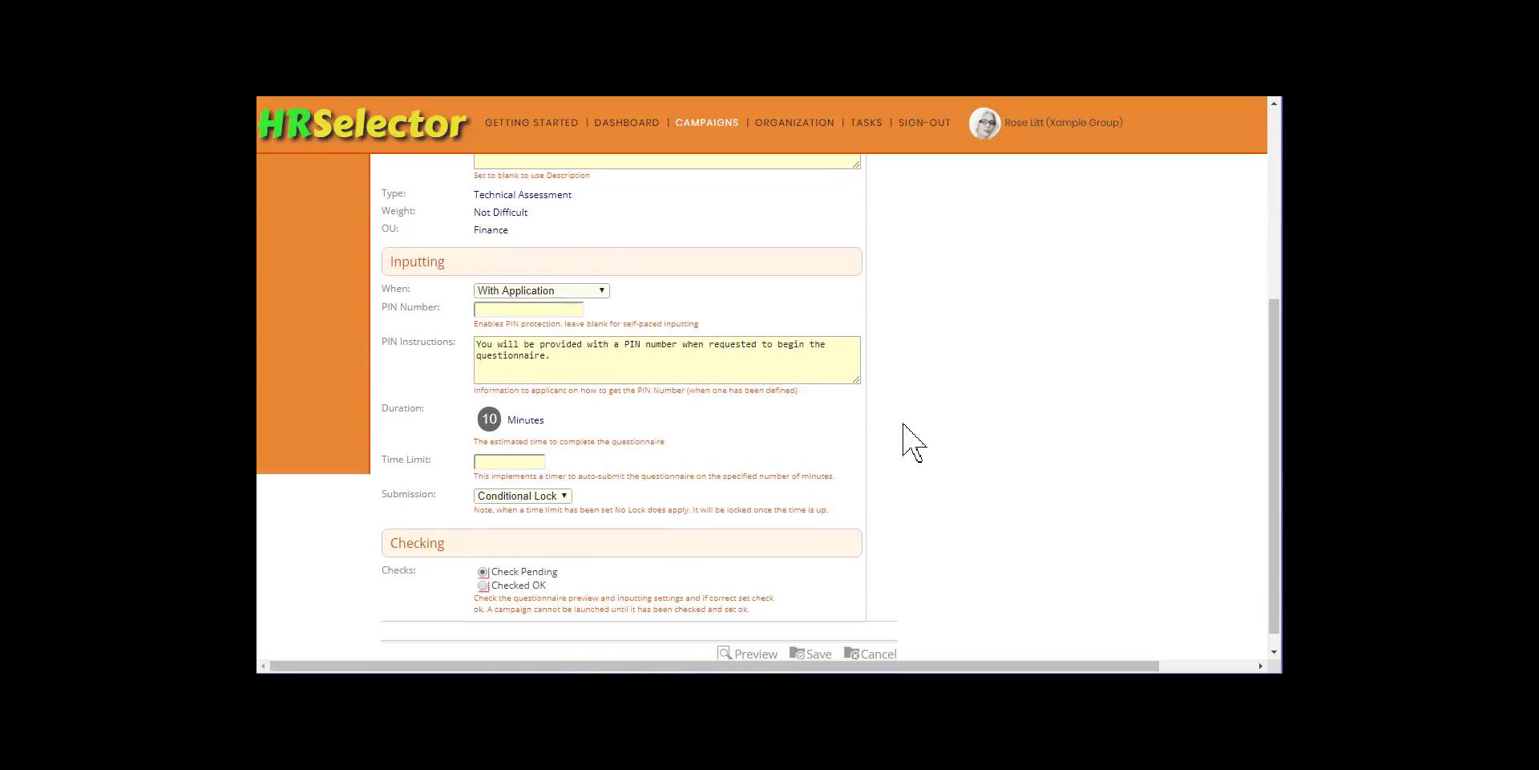
pyautogui.scroll(-1, 906, 443)
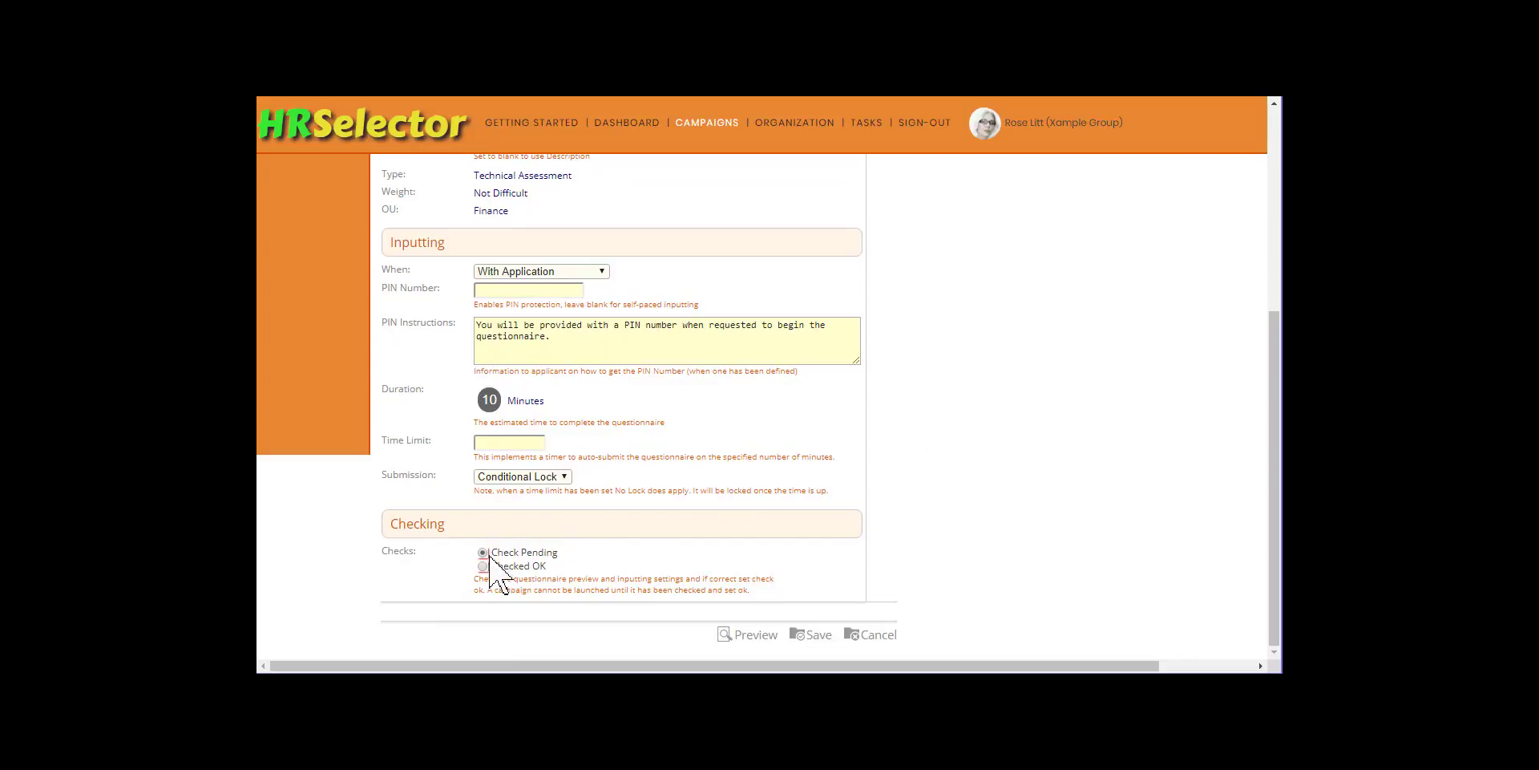
pyautogui.click(811, 635)
pyautogui.click(825, 149)
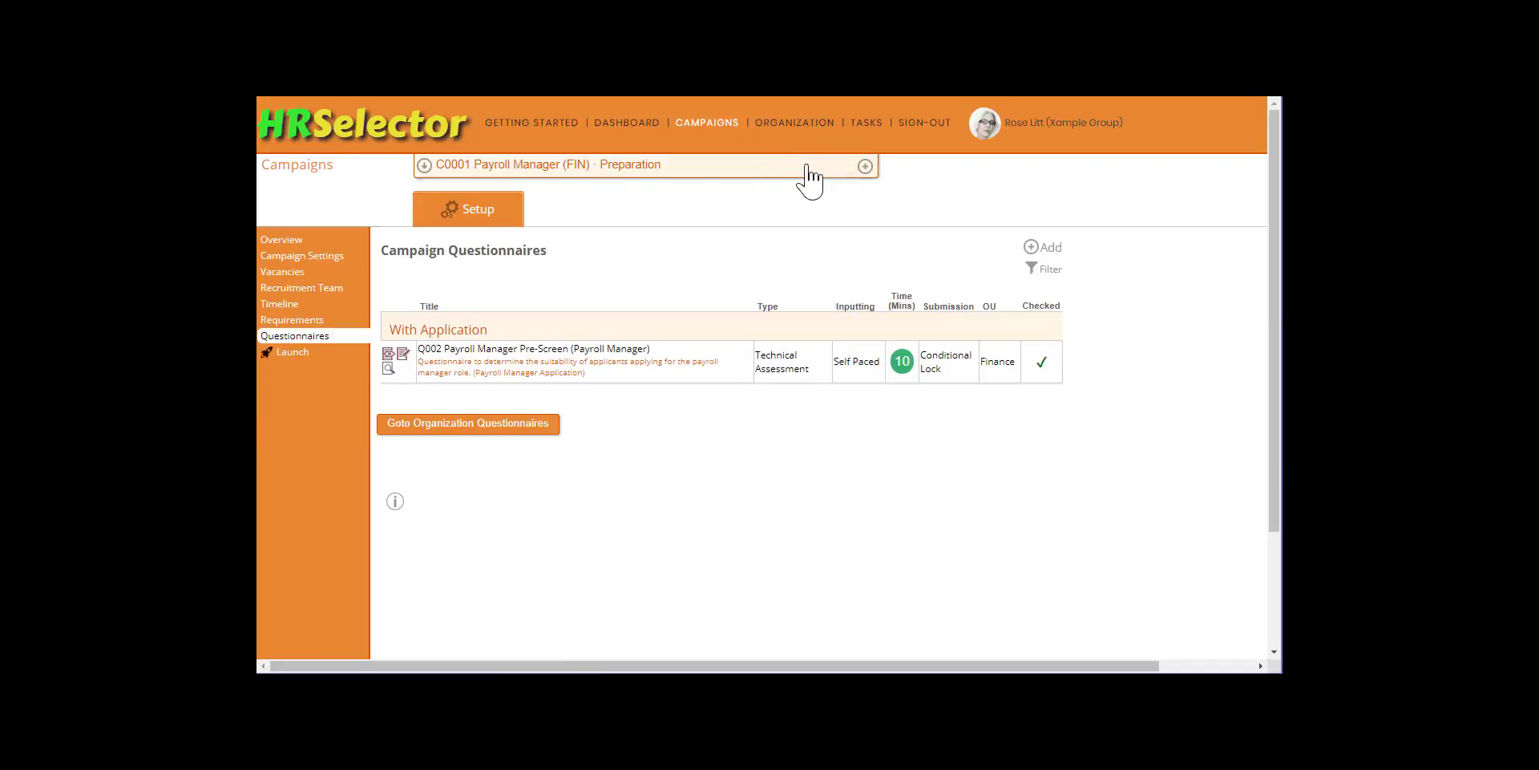
pyautogui.click(387, 368)
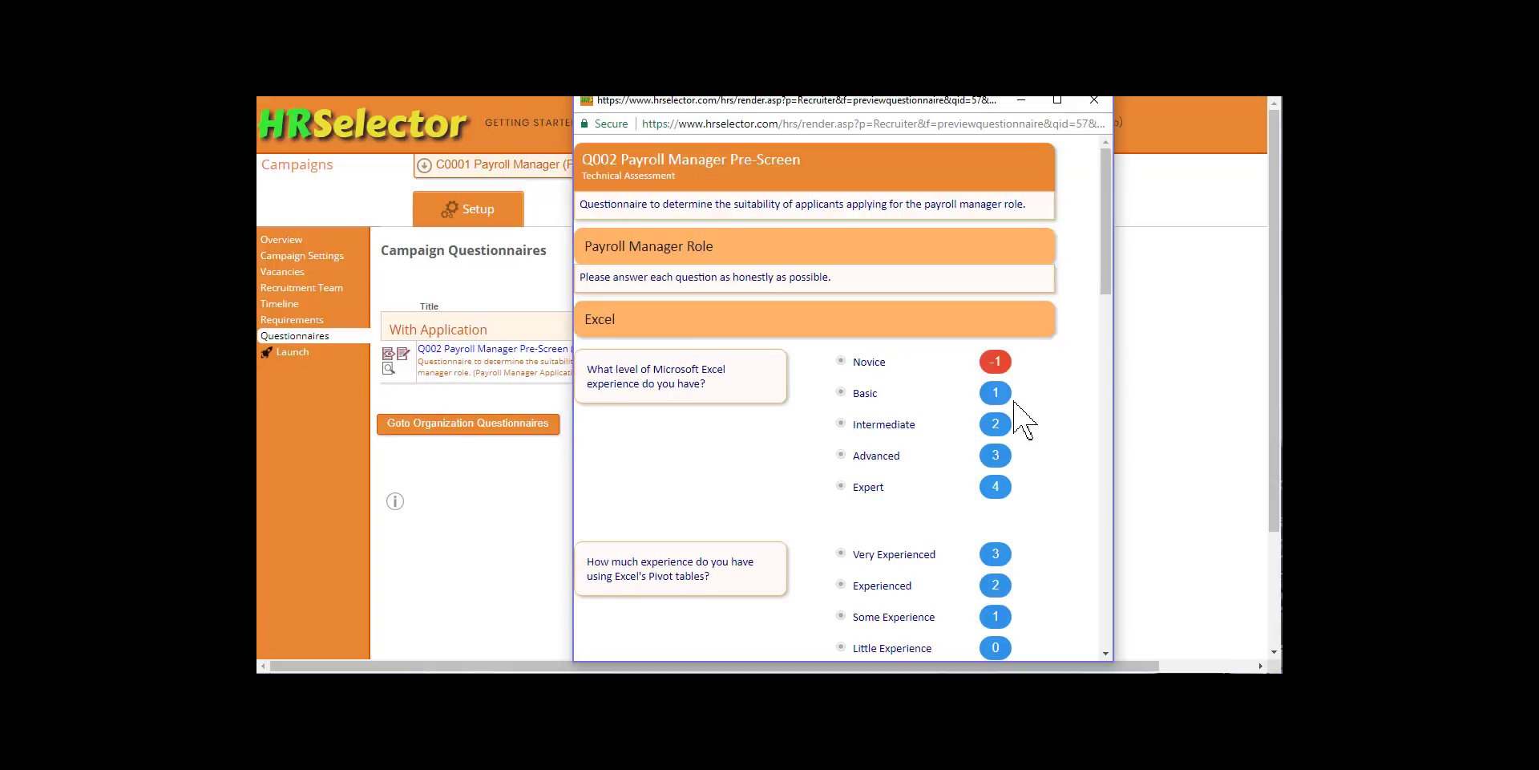
pyautogui.scroll(-4, 1034, 419)
pyautogui.scroll(-10, 1038, 425)
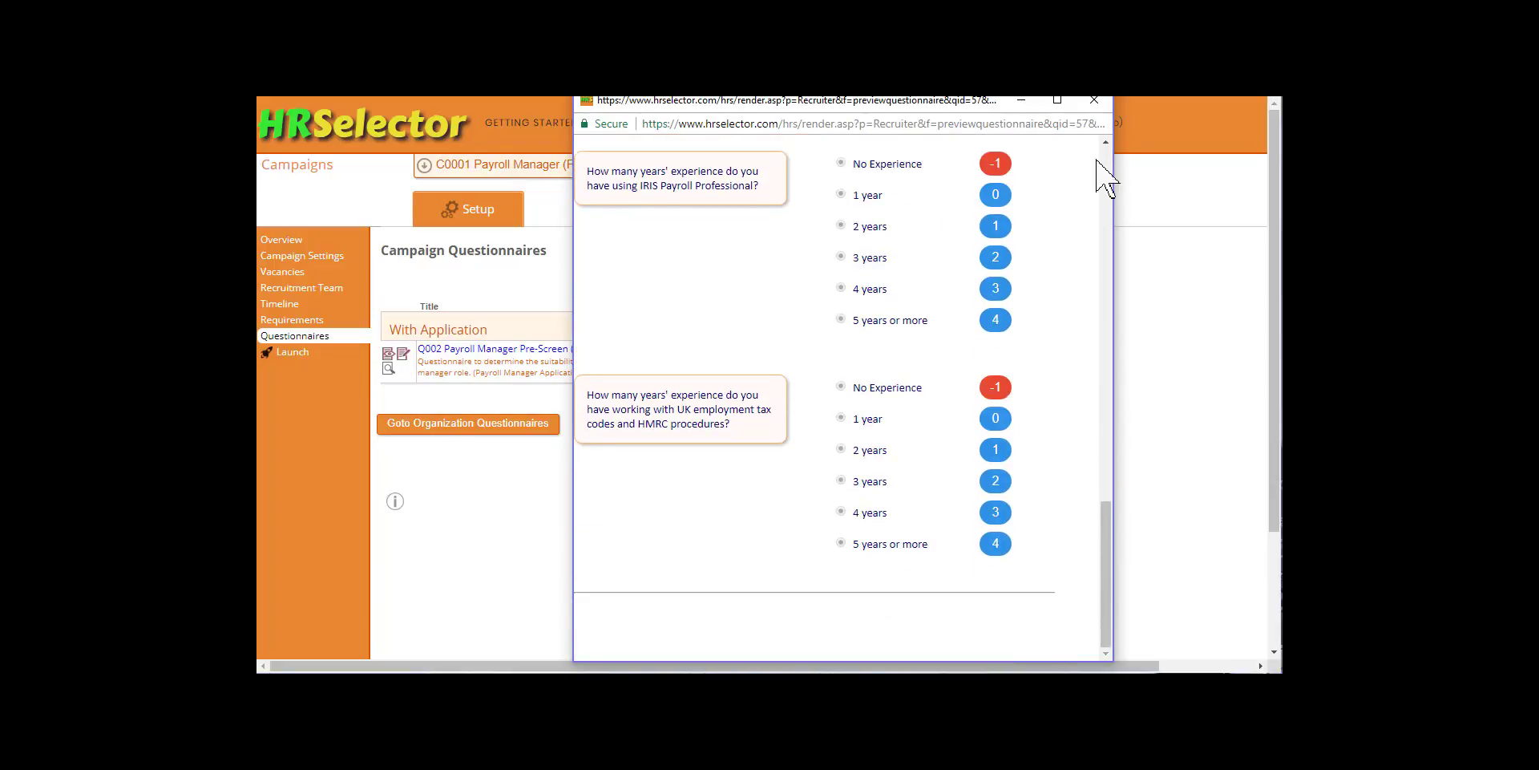
pyautogui.click(1095, 102)
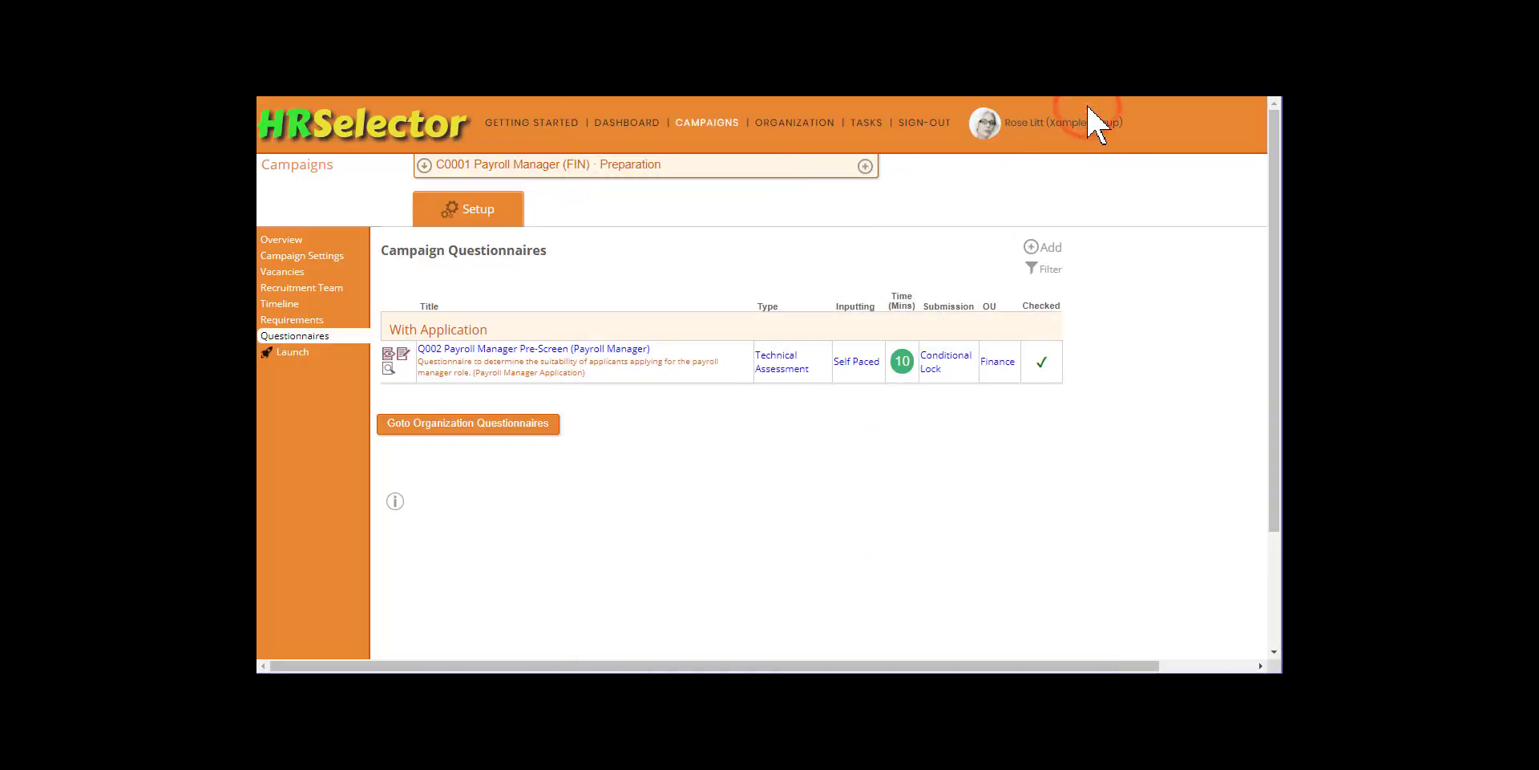
# Review the C0001 launch overview, then launch the campaign and confirm.
pyautogui.click(295, 354)
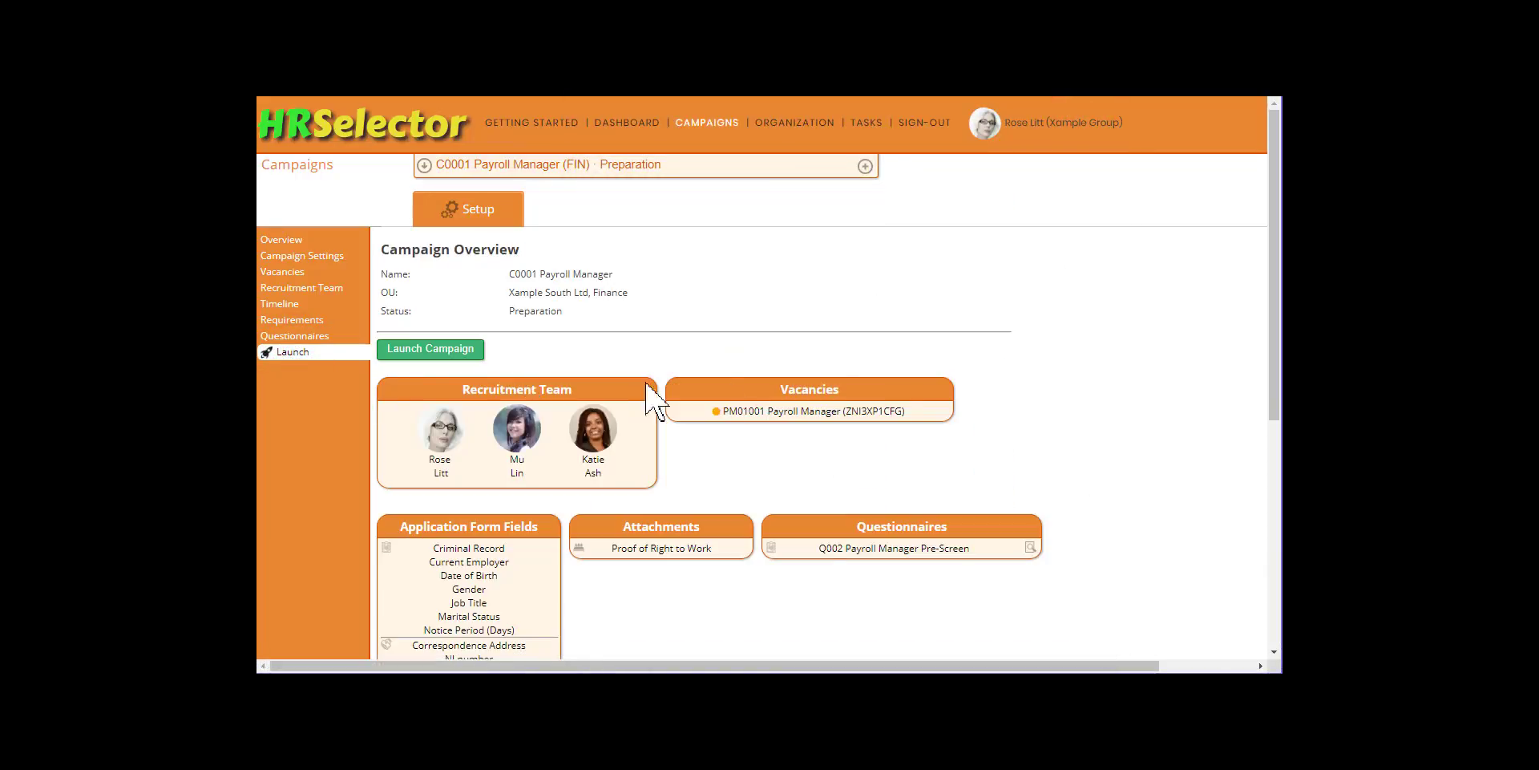
pyautogui.scroll(-2, 1159, 393)
pyautogui.scroll(-3, 1156, 376)
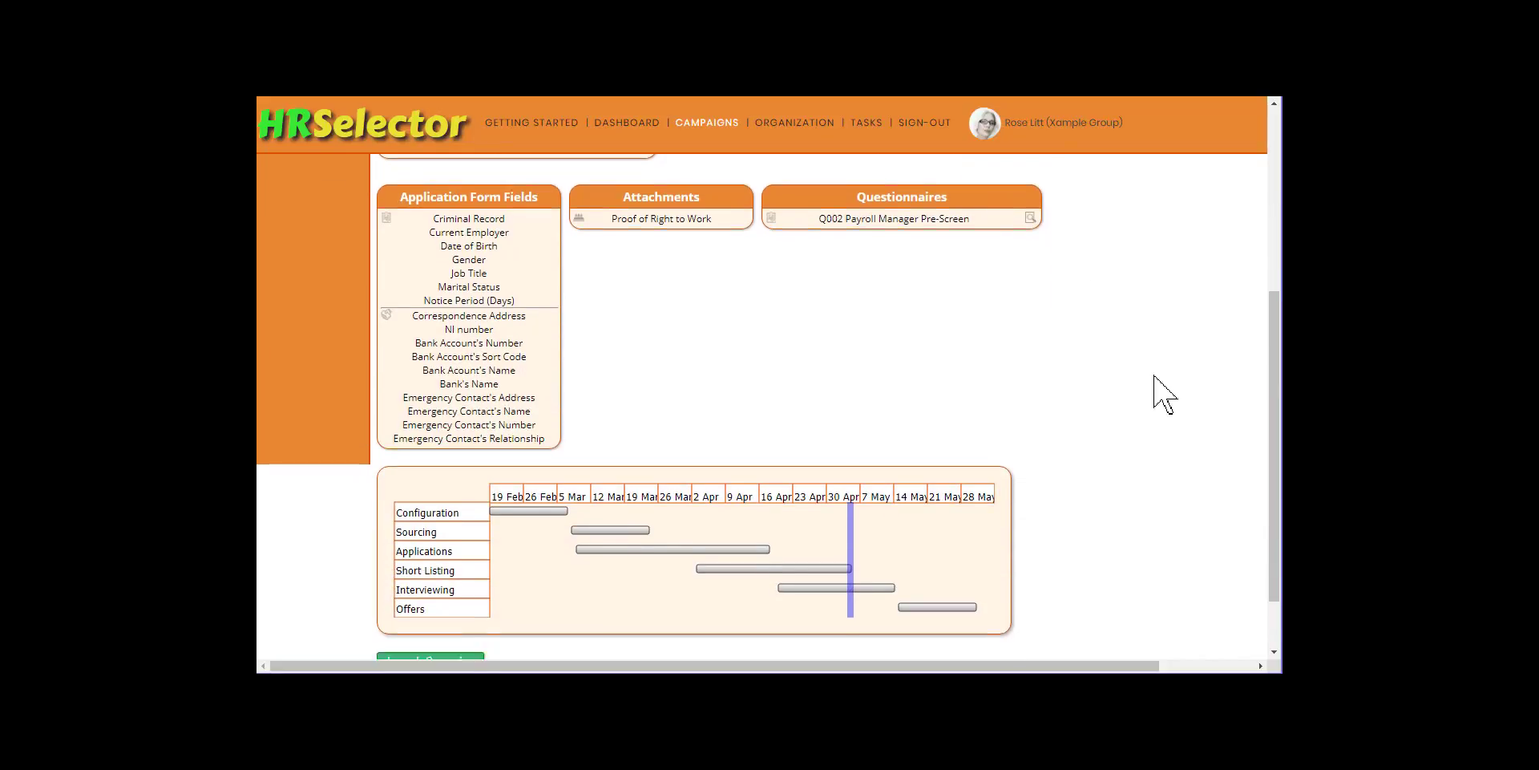
pyautogui.scroll(5, 1159, 394)
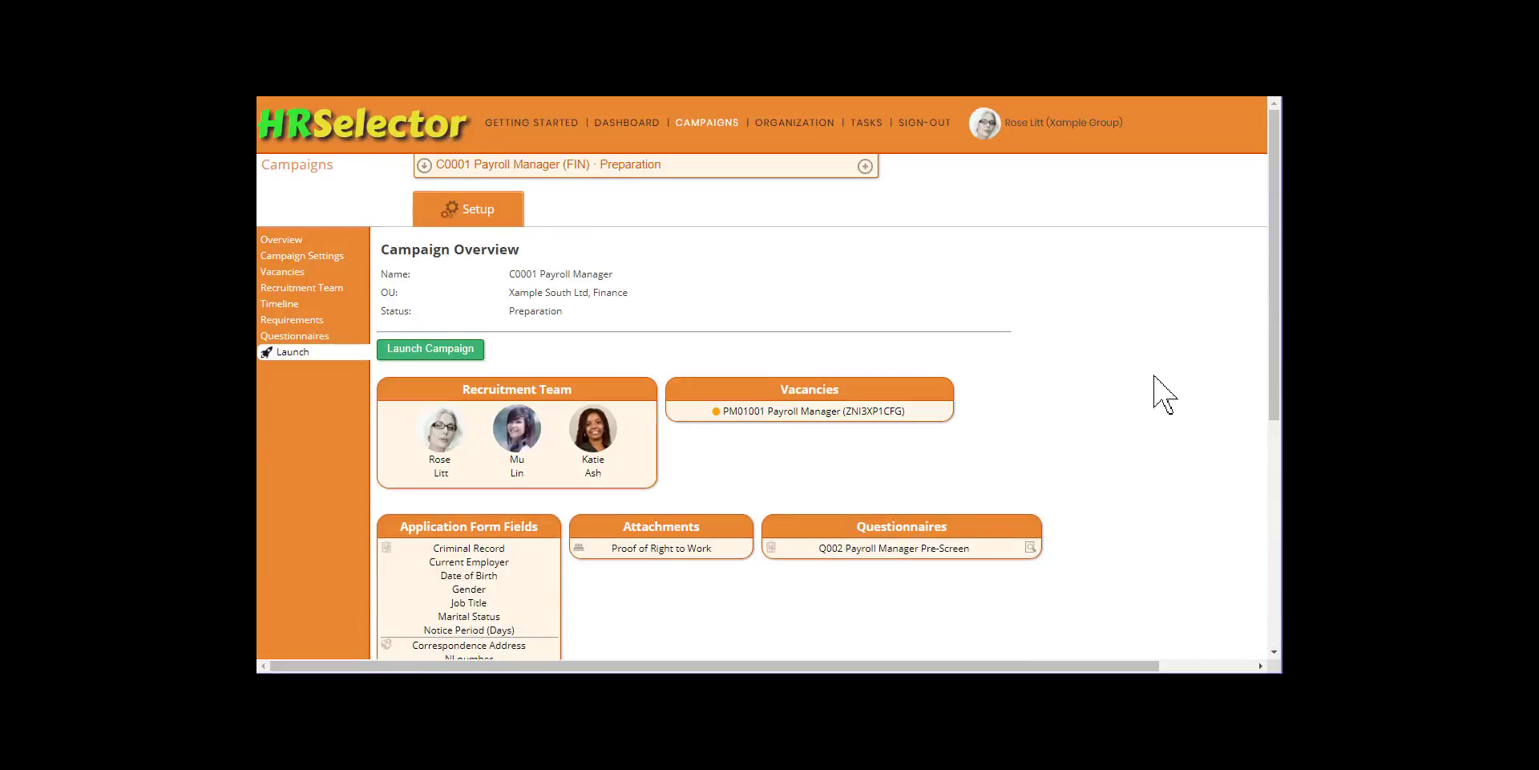
pyautogui.click(435, 350)
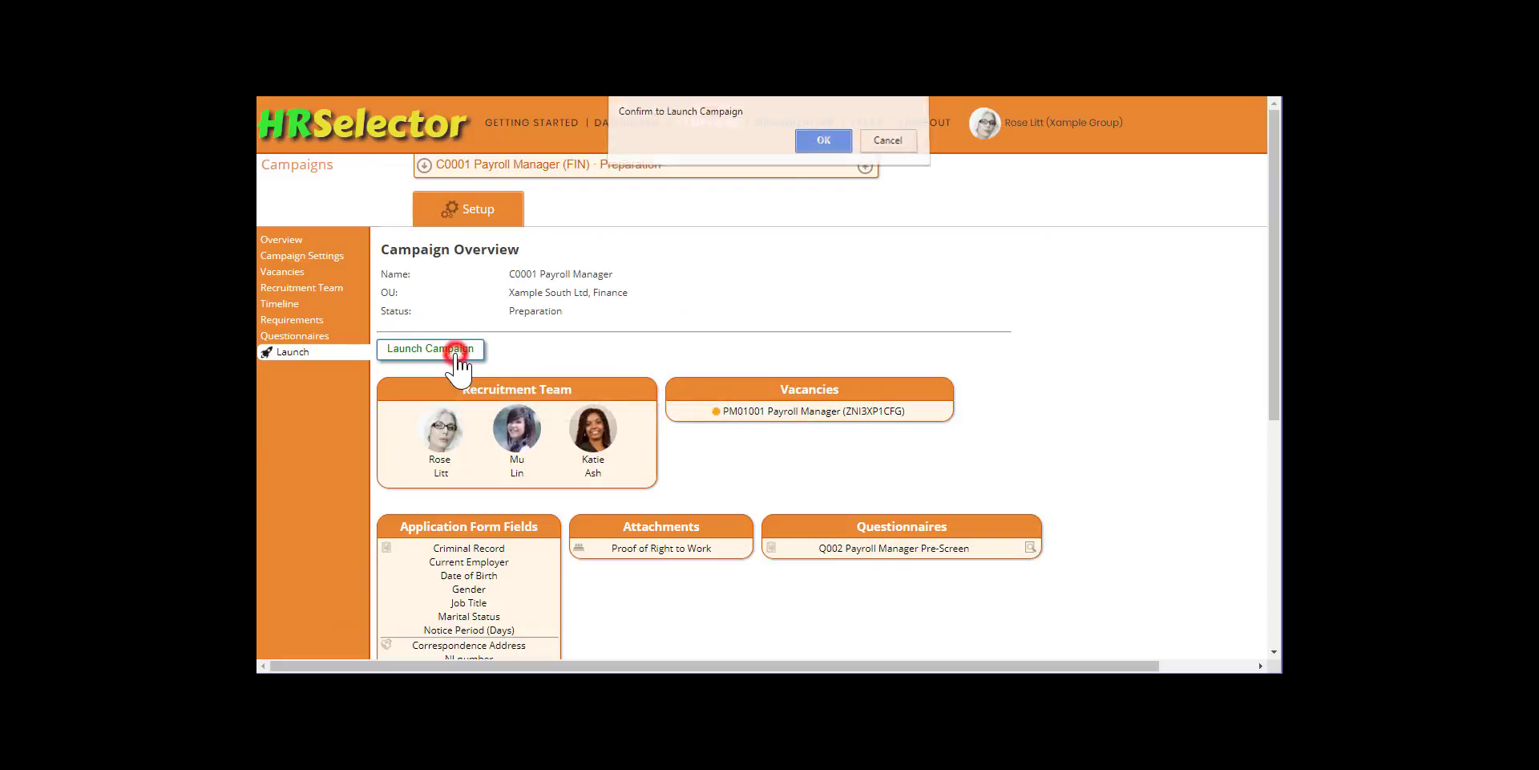
pyautogui.click(829, 150)
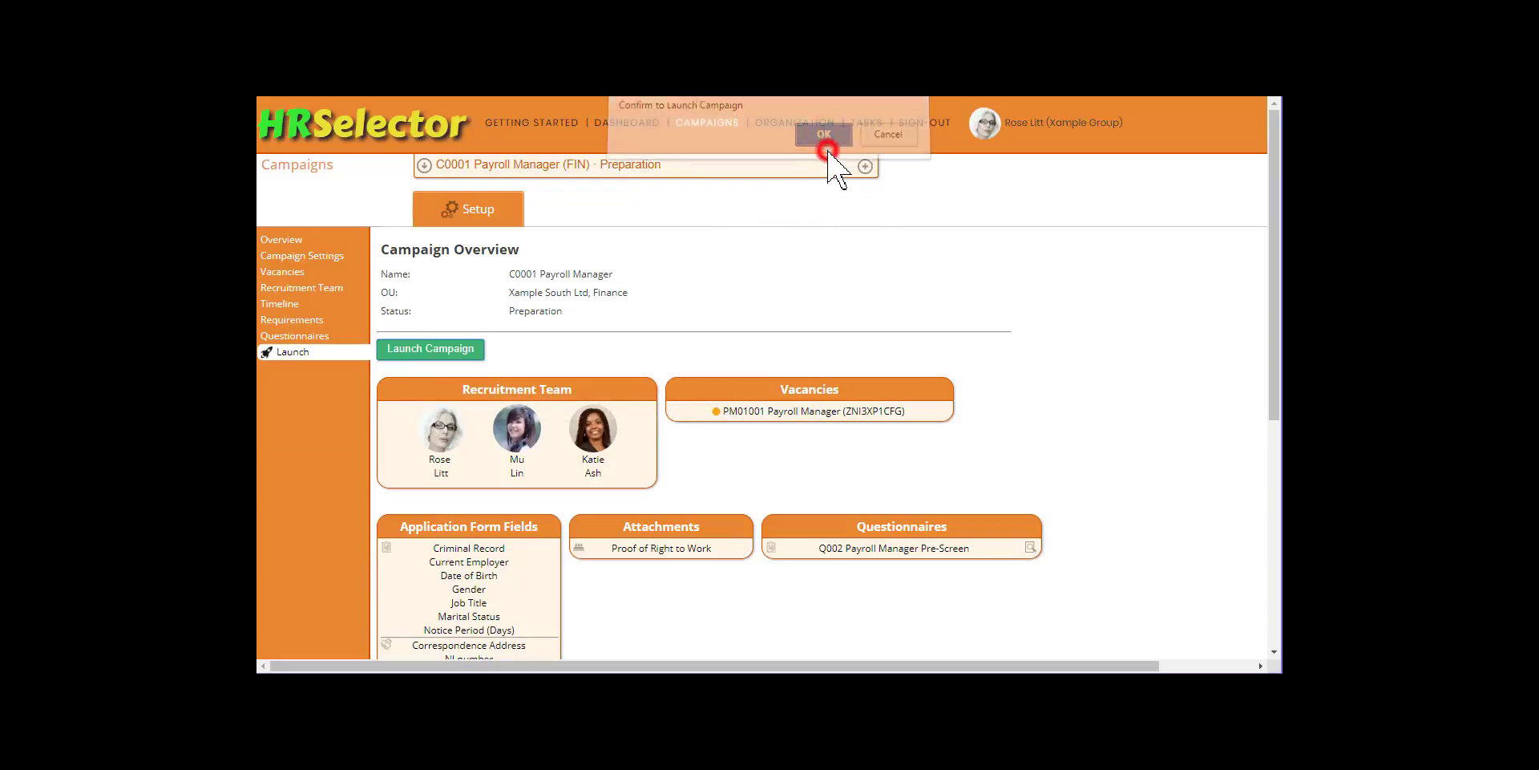